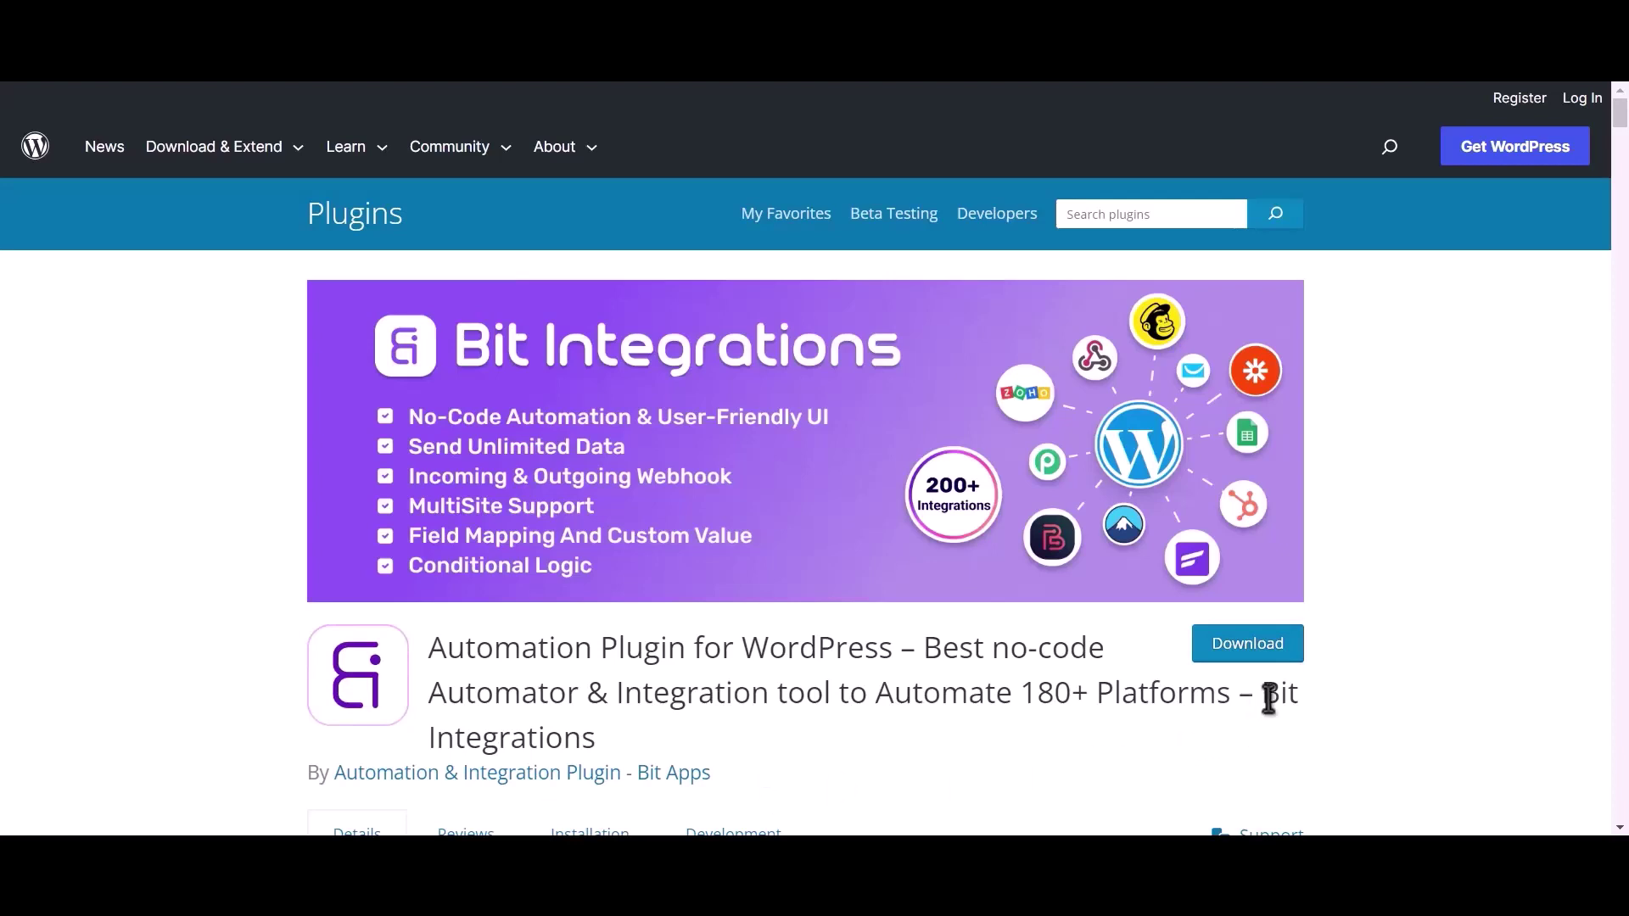
Select the words 'Bit Integrations' in the plugin title on the WordPress.org Plugins page.
drag(1264, 697, 1282, 732)
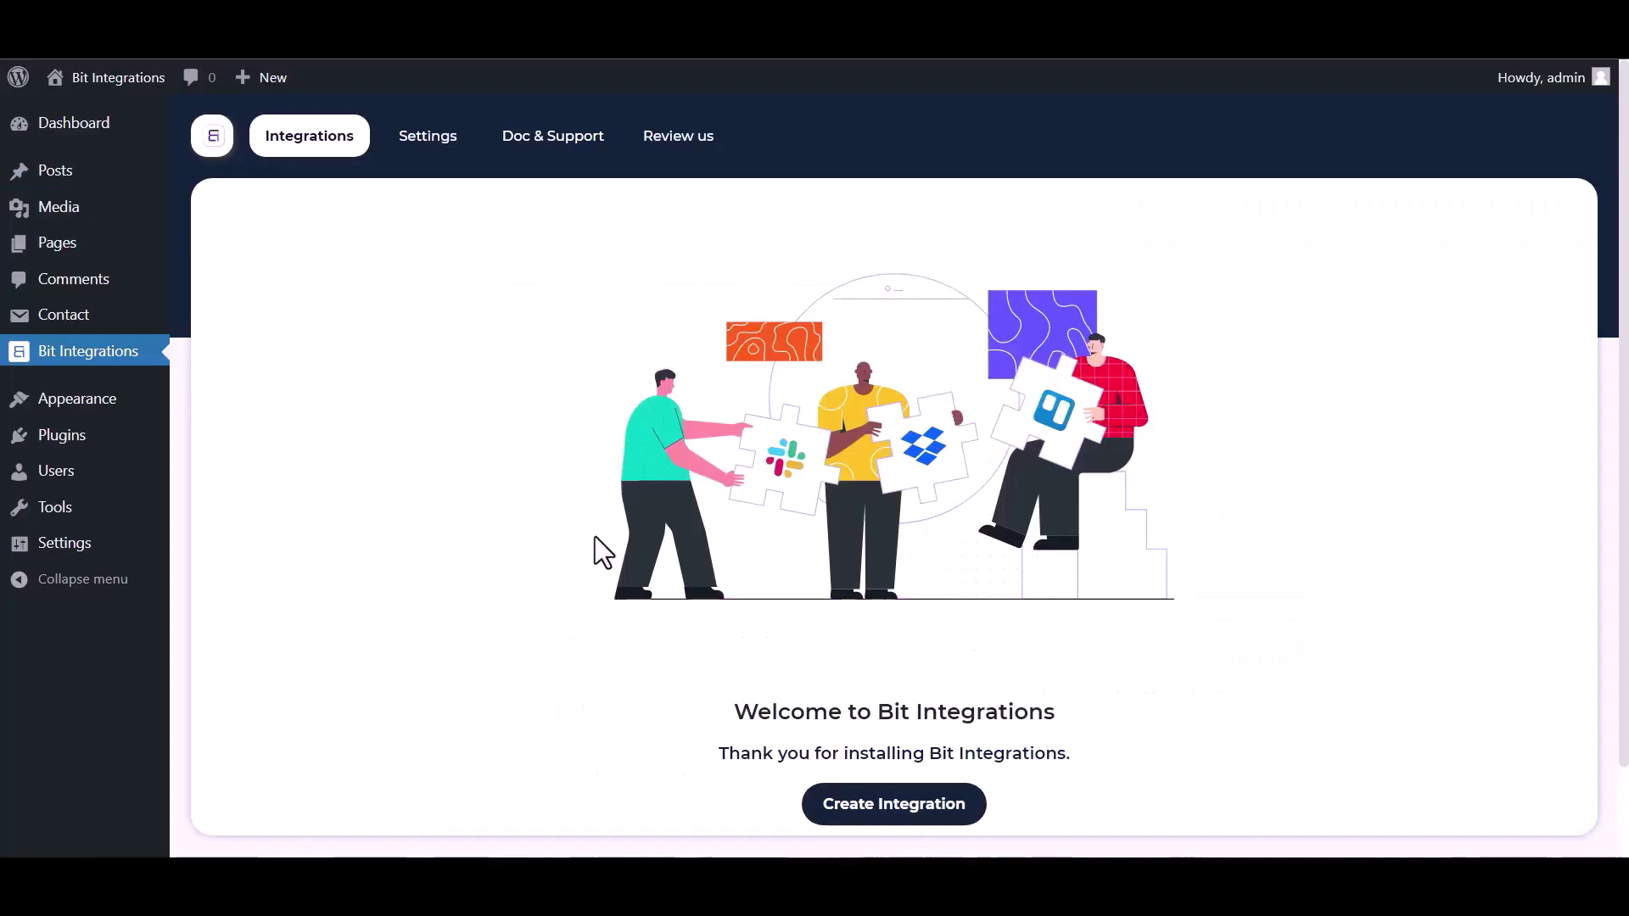
Create a new integration triggered by Contact Form 7's 'Contact form 1' and move on to actions.
click(901, 810)
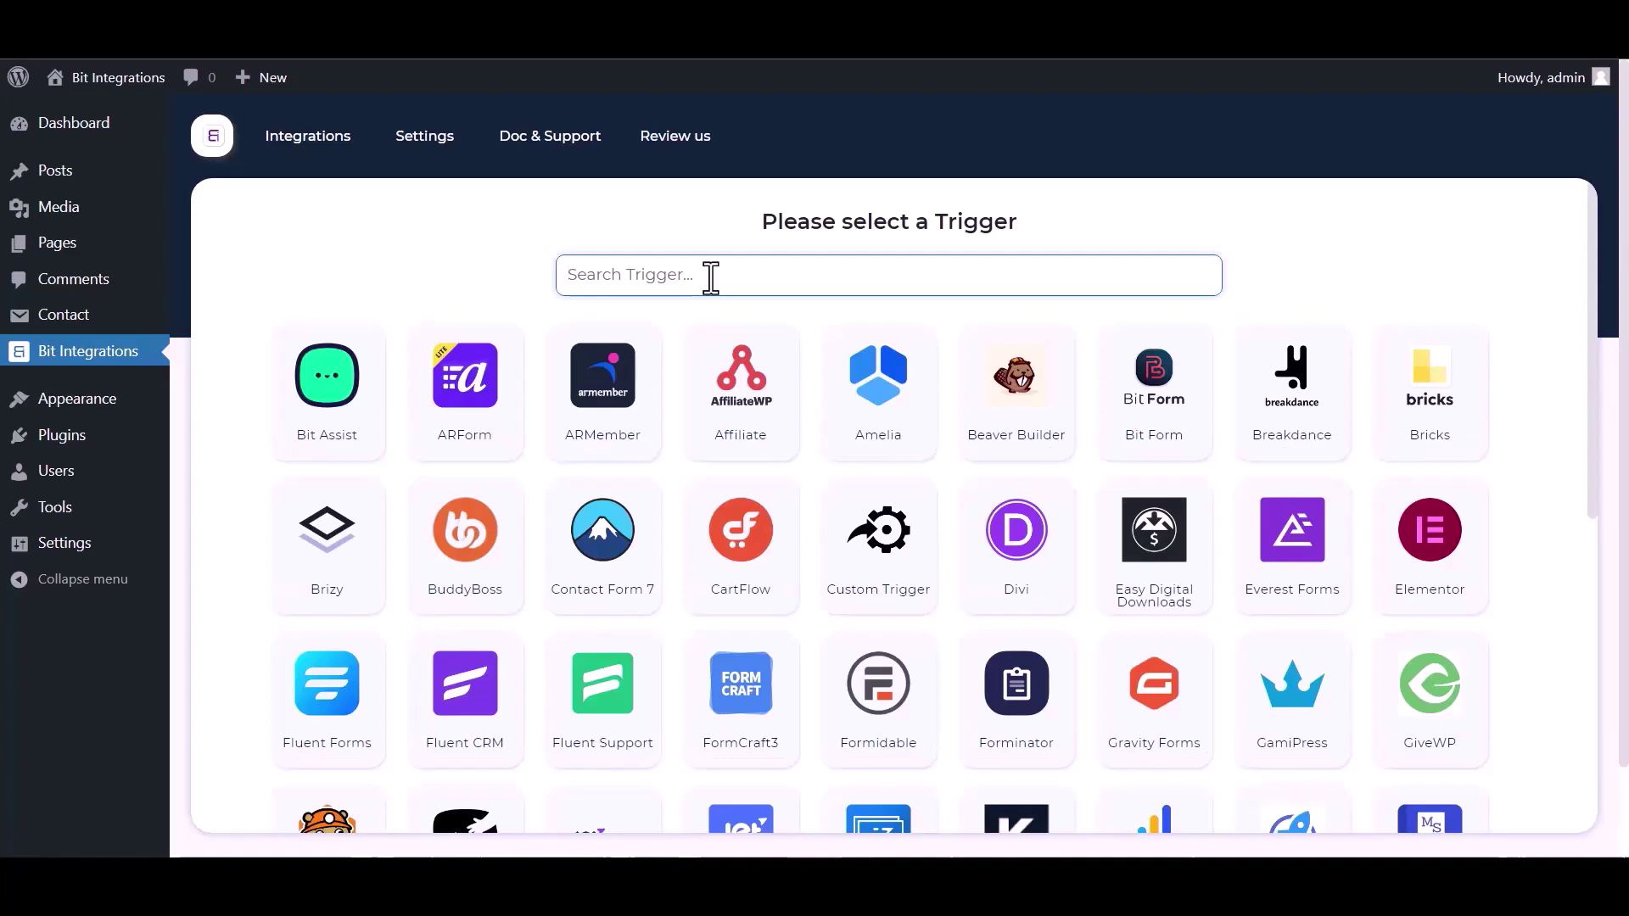
text(contact)
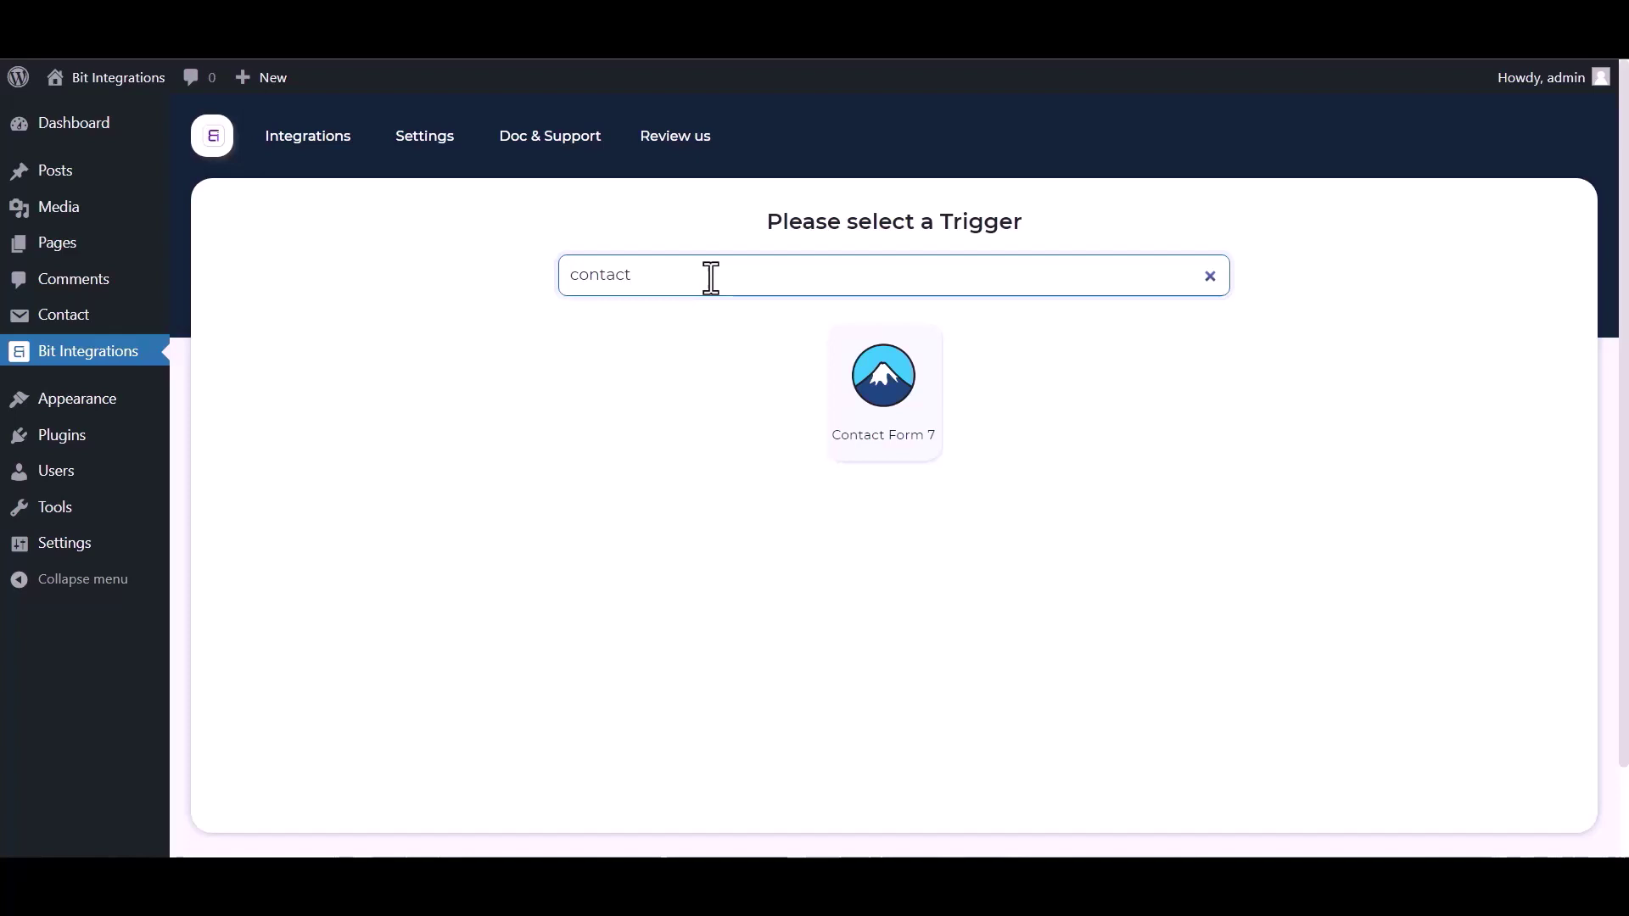
click(825, 373)
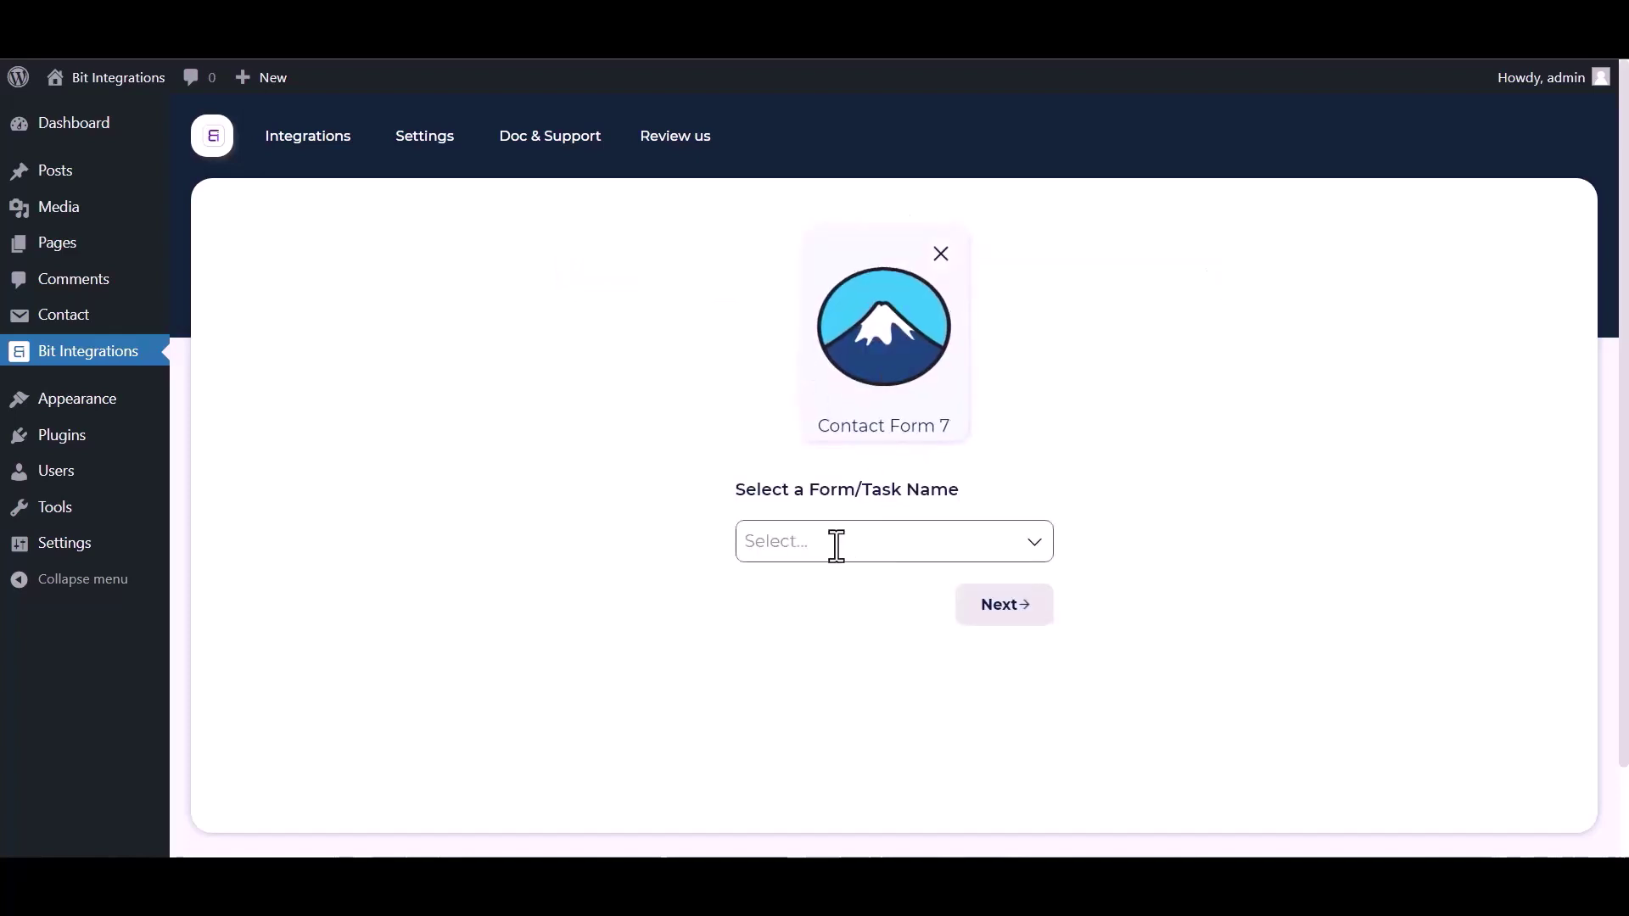
click(837, 546)
click(818, 609)
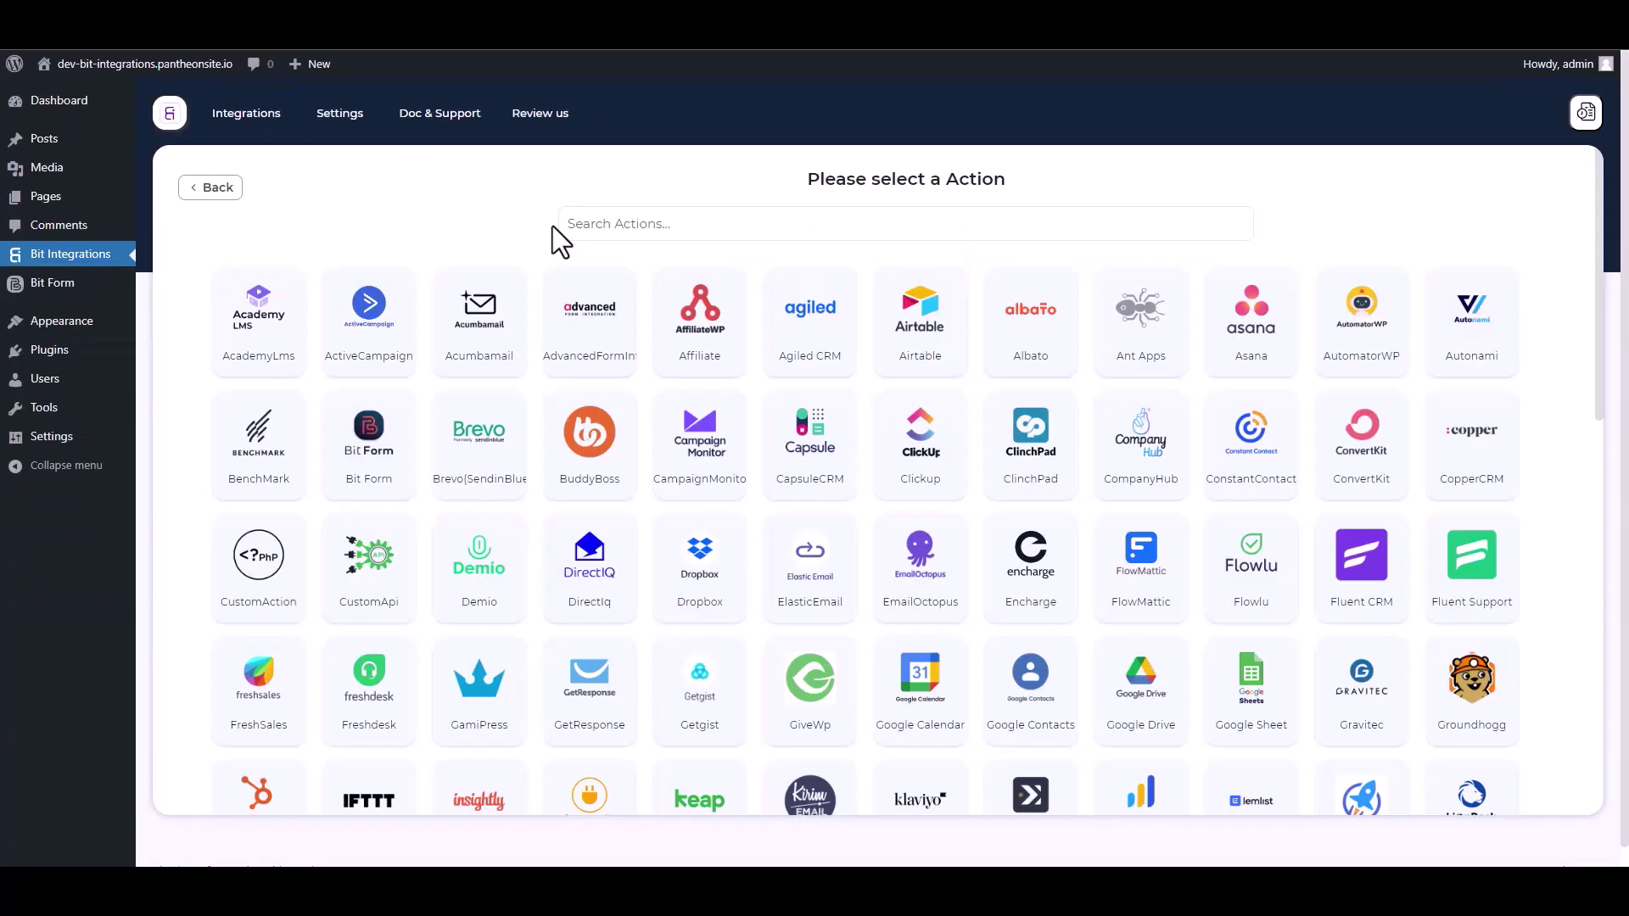
click(660, 222)
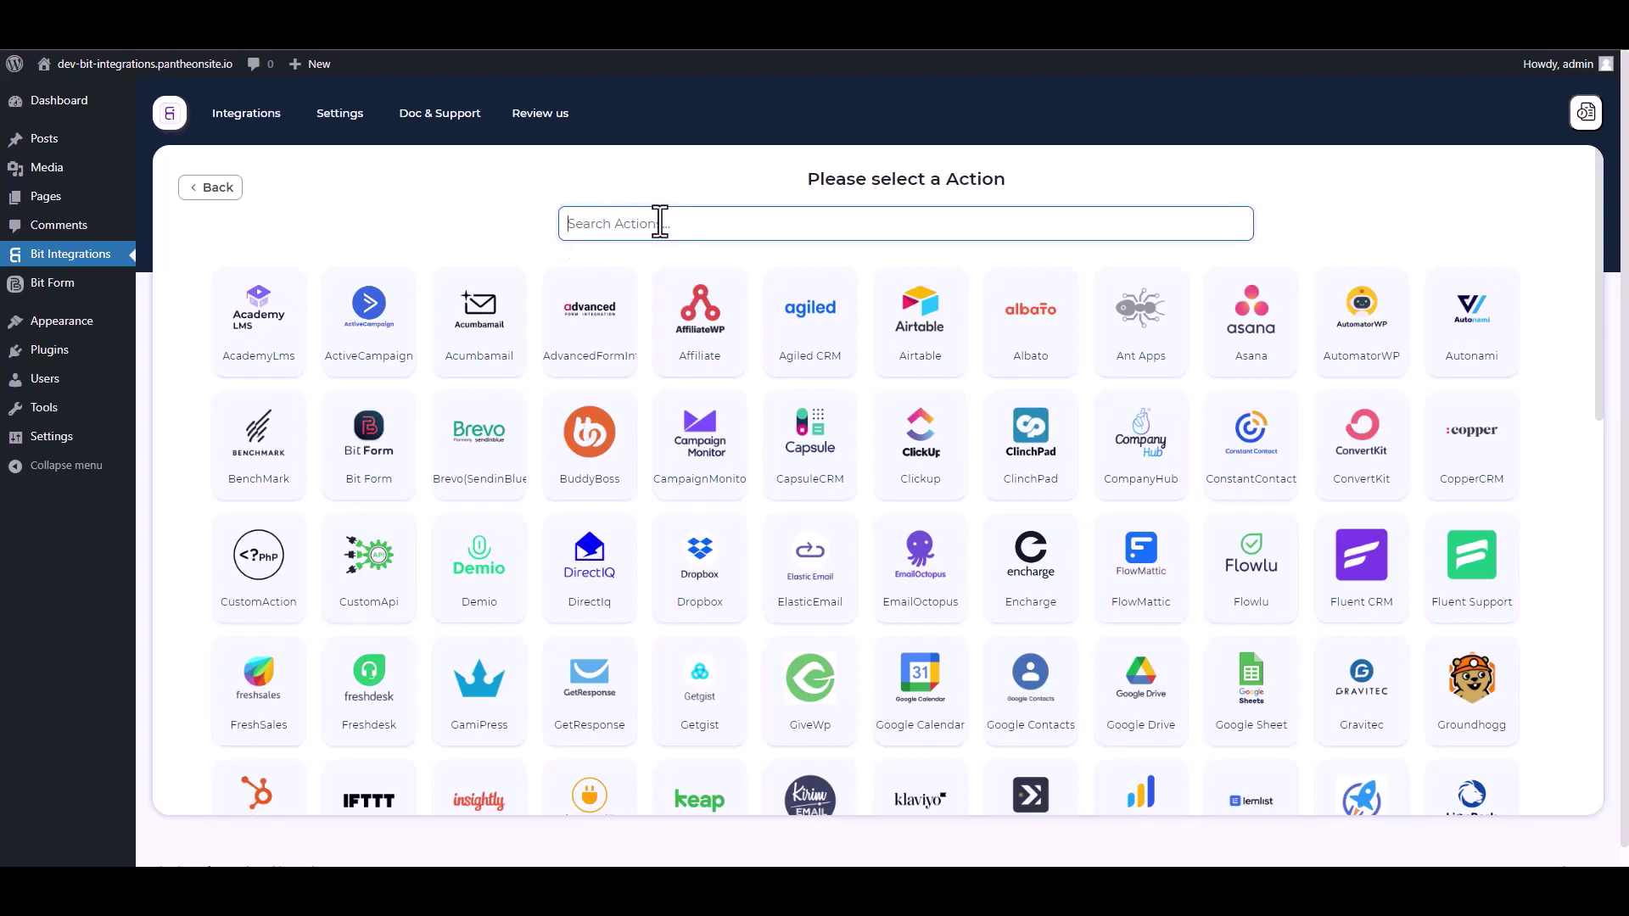
Choose Web Hooks as the action, sending all form data in the body as application/json.
text(we)
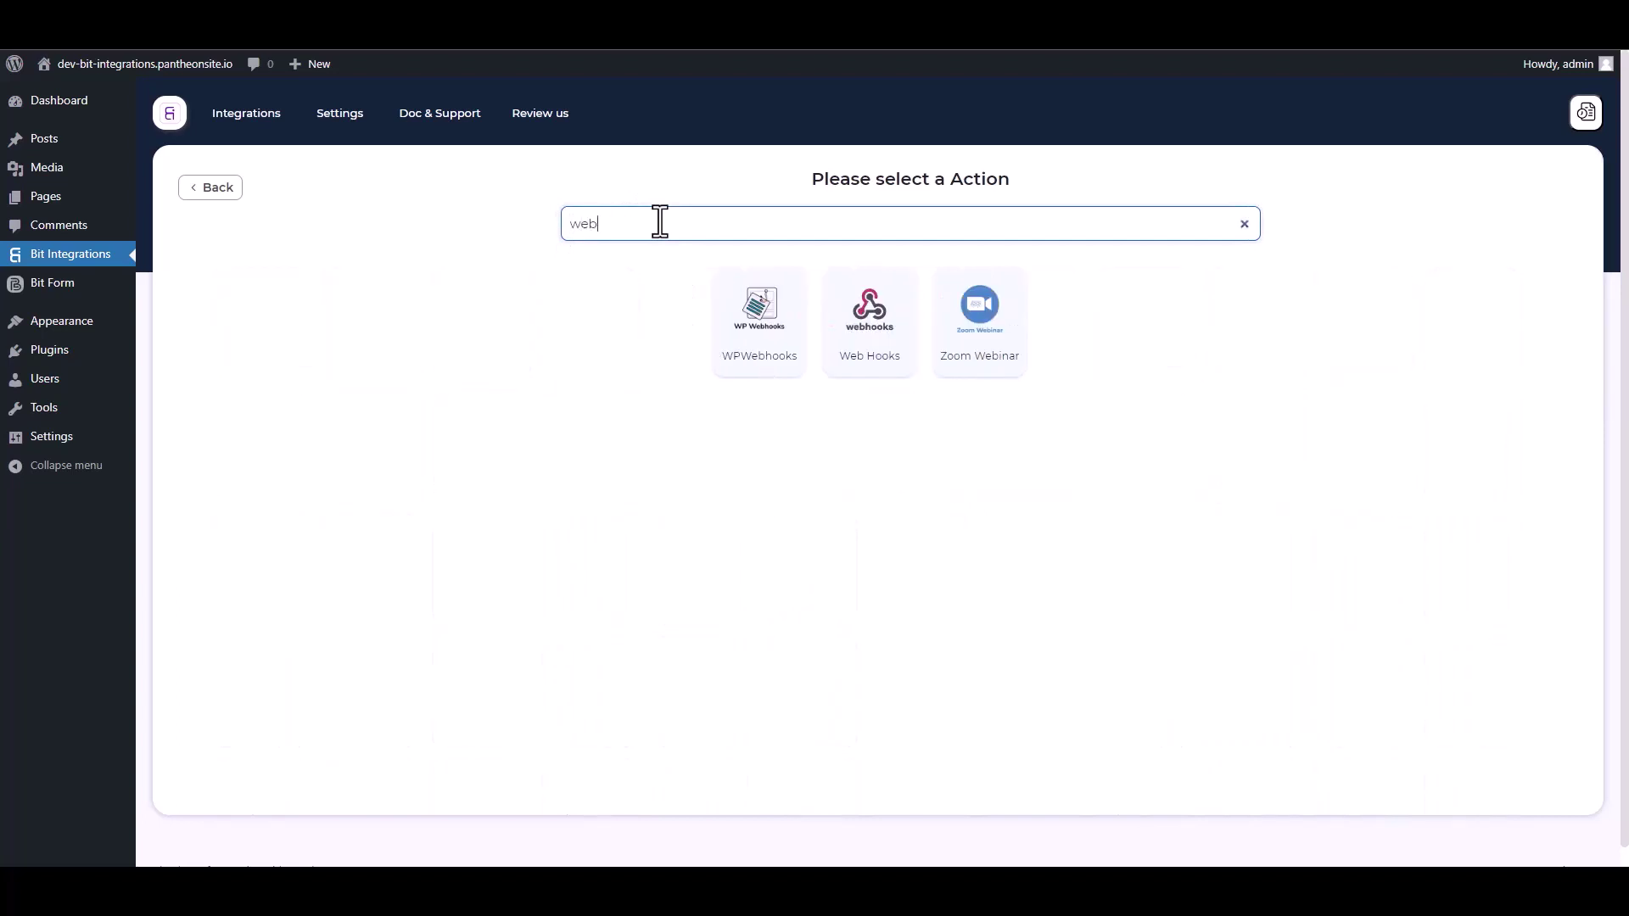
text(b)
click(872, 371)
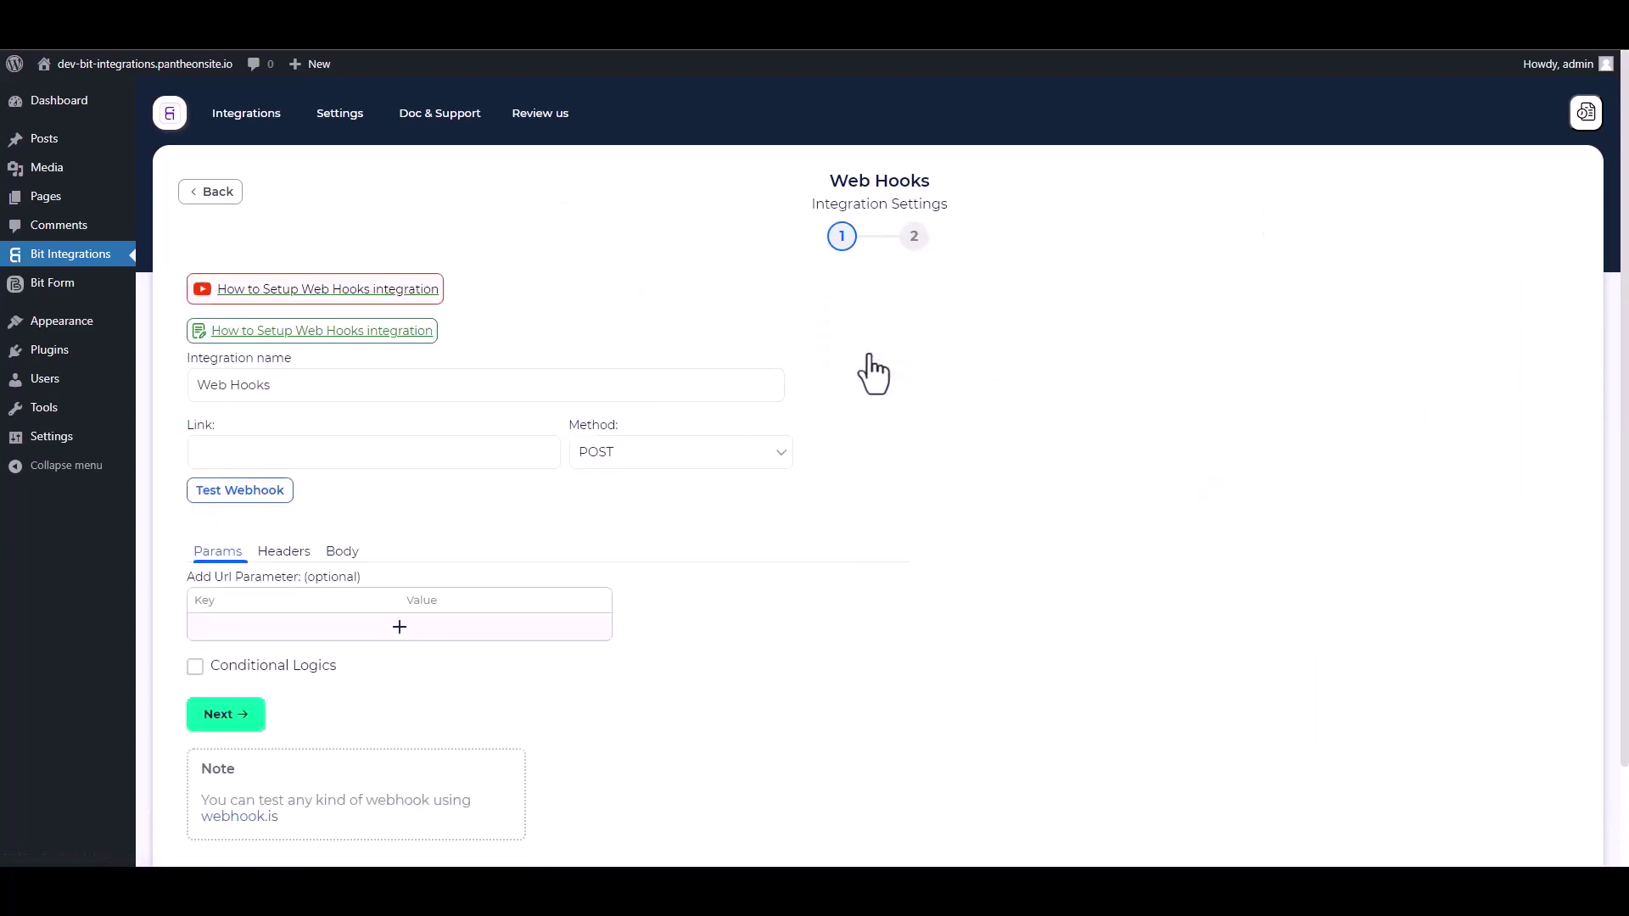
scroll(510, 513, down, 1)
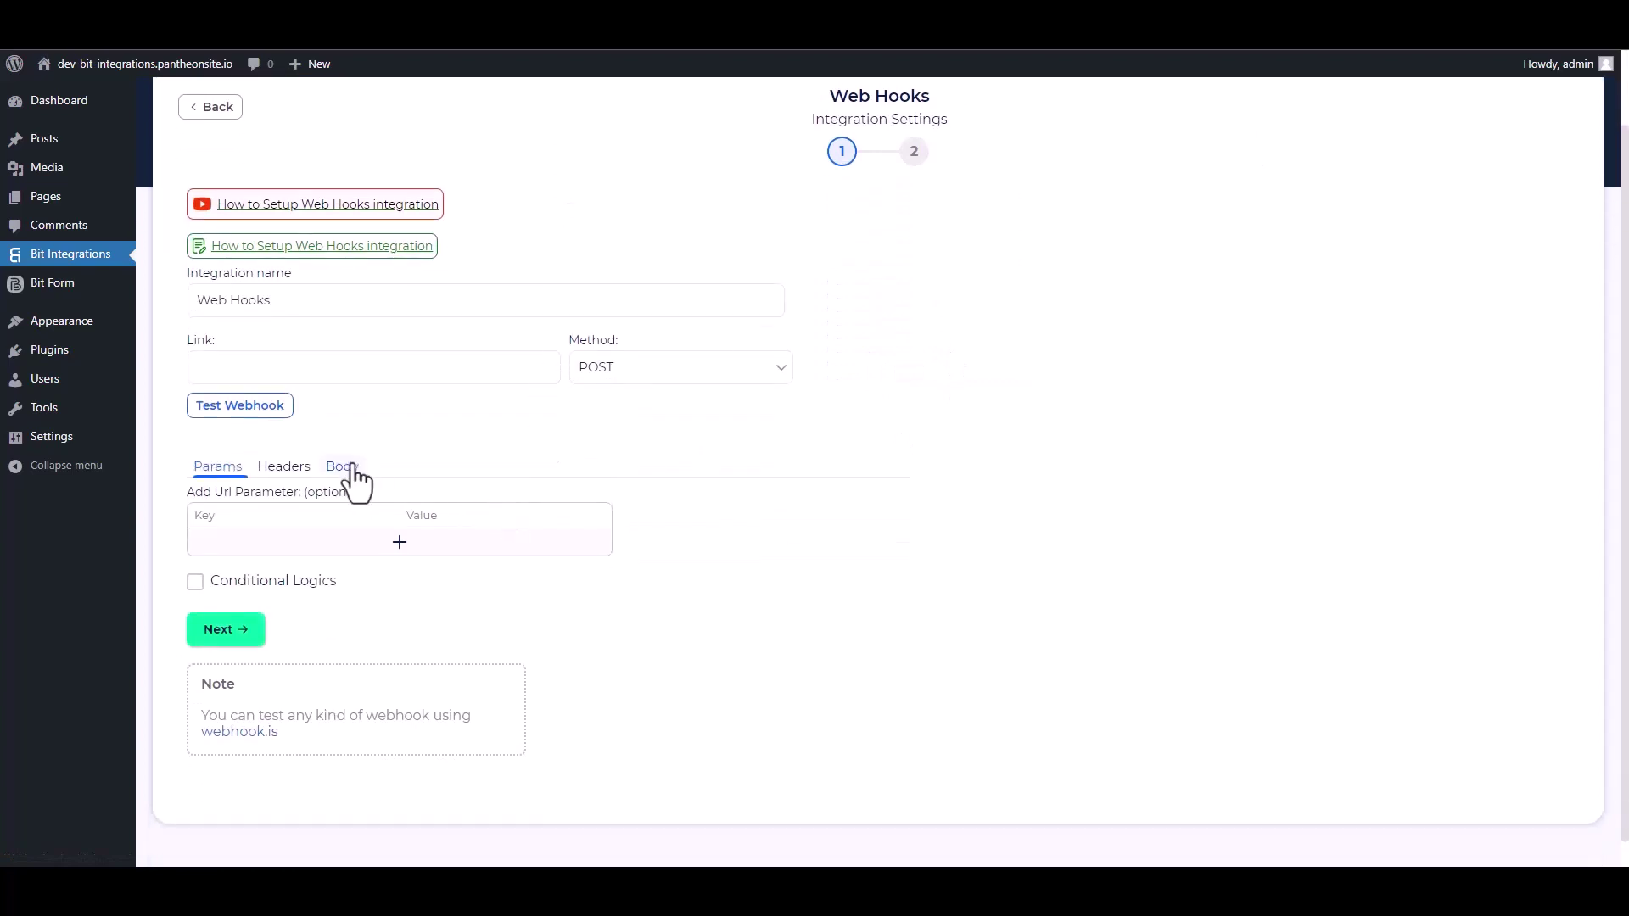
click(342, 468)
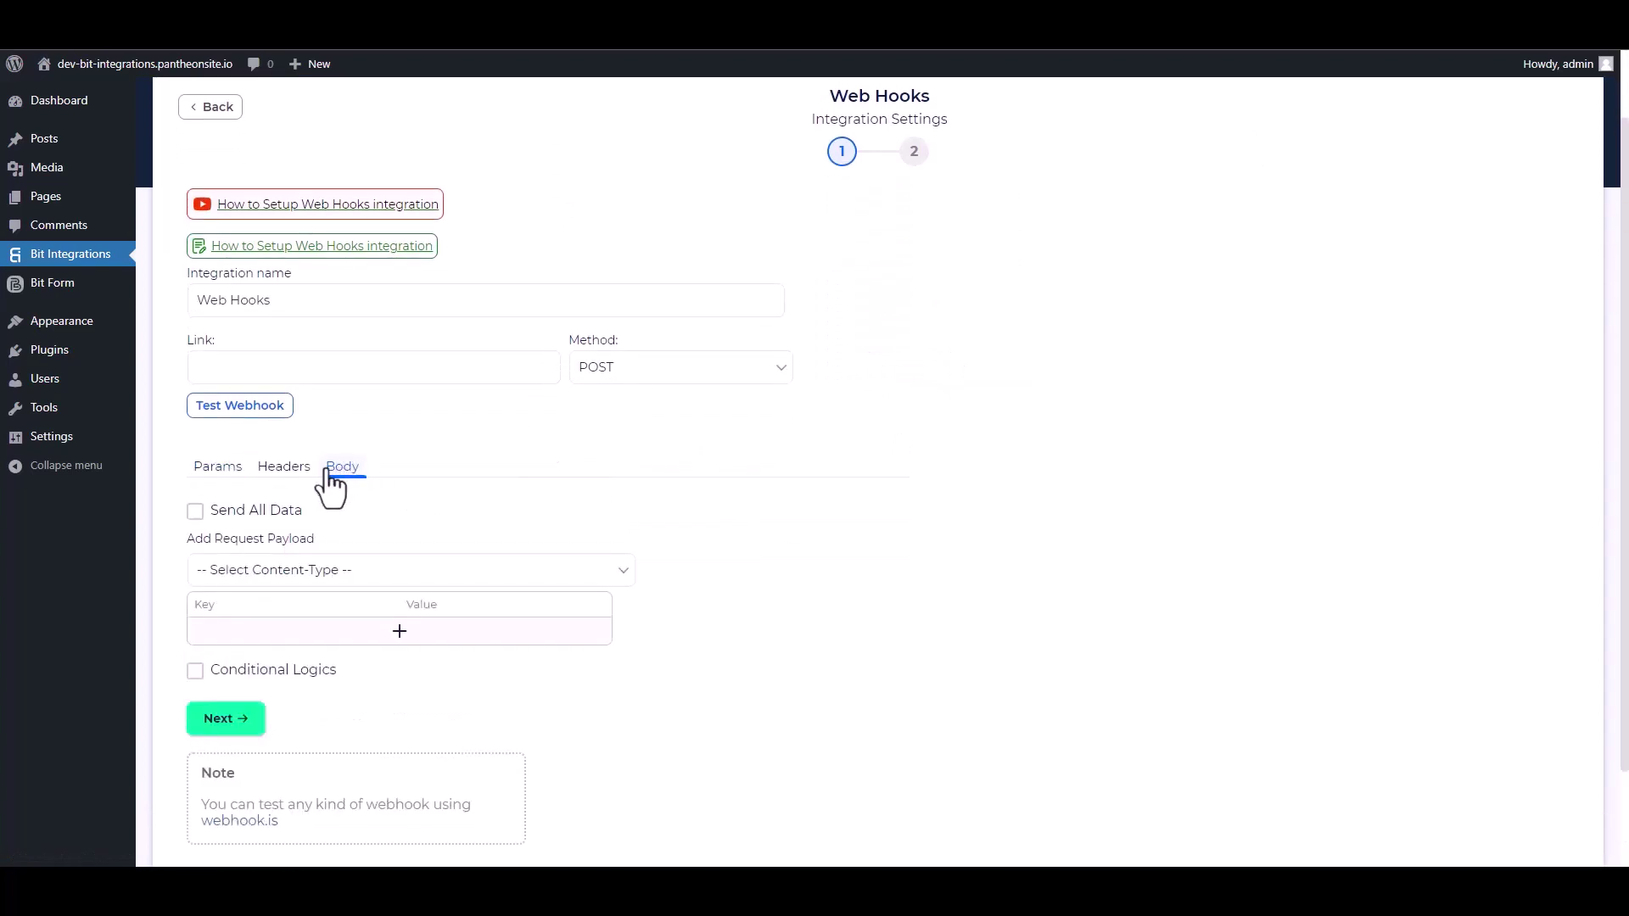
click(196, 511)
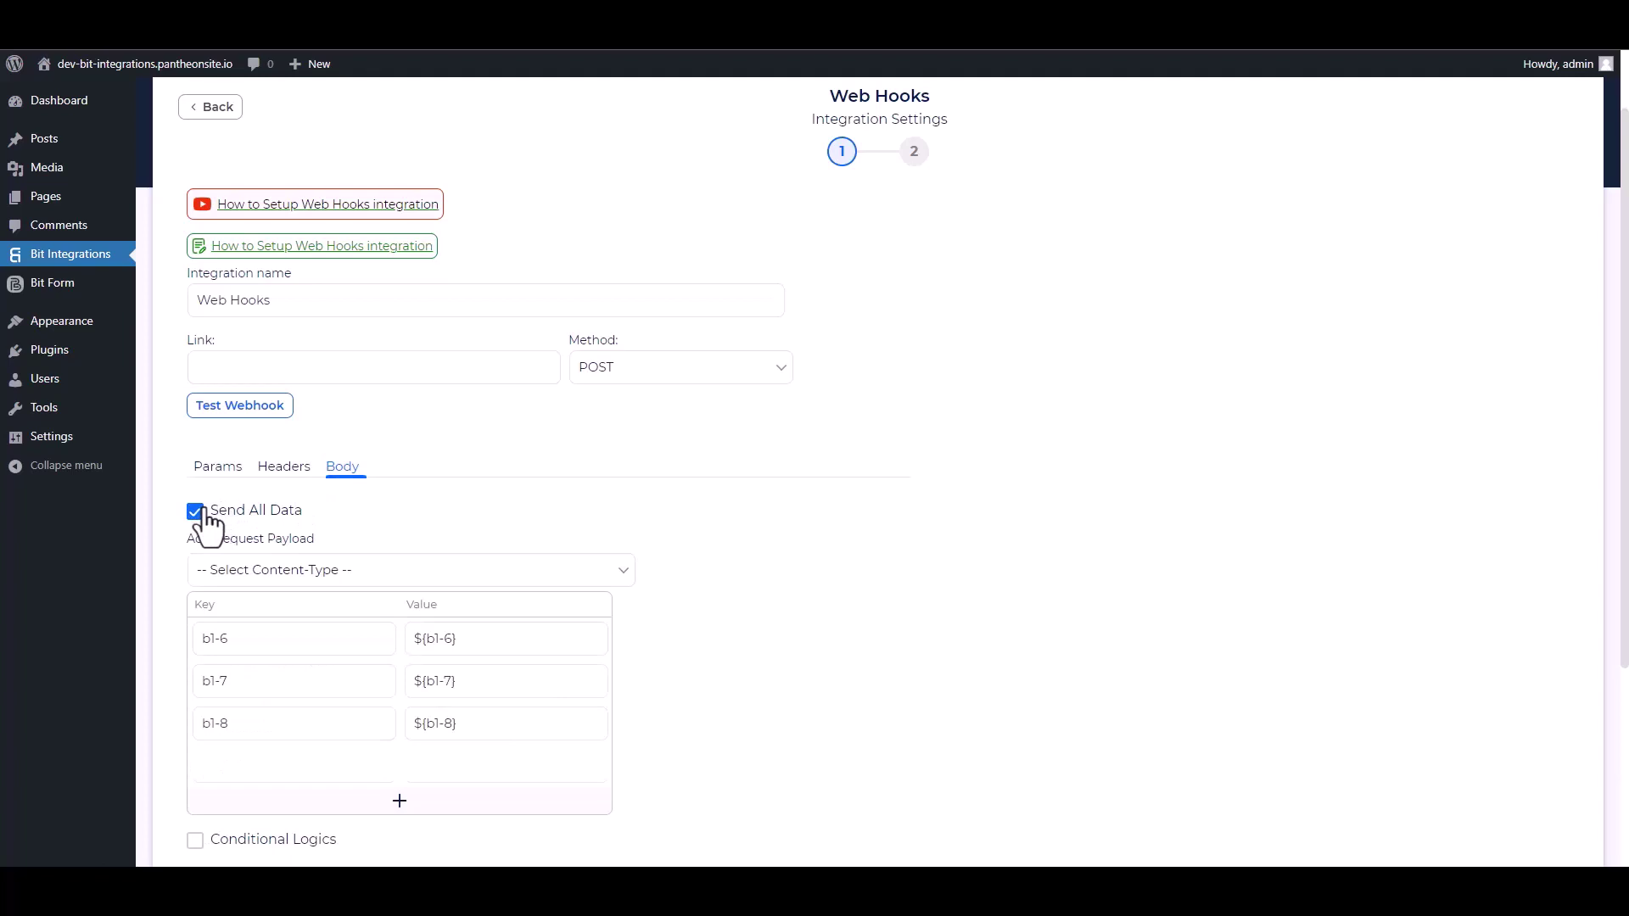
click(335, 570)
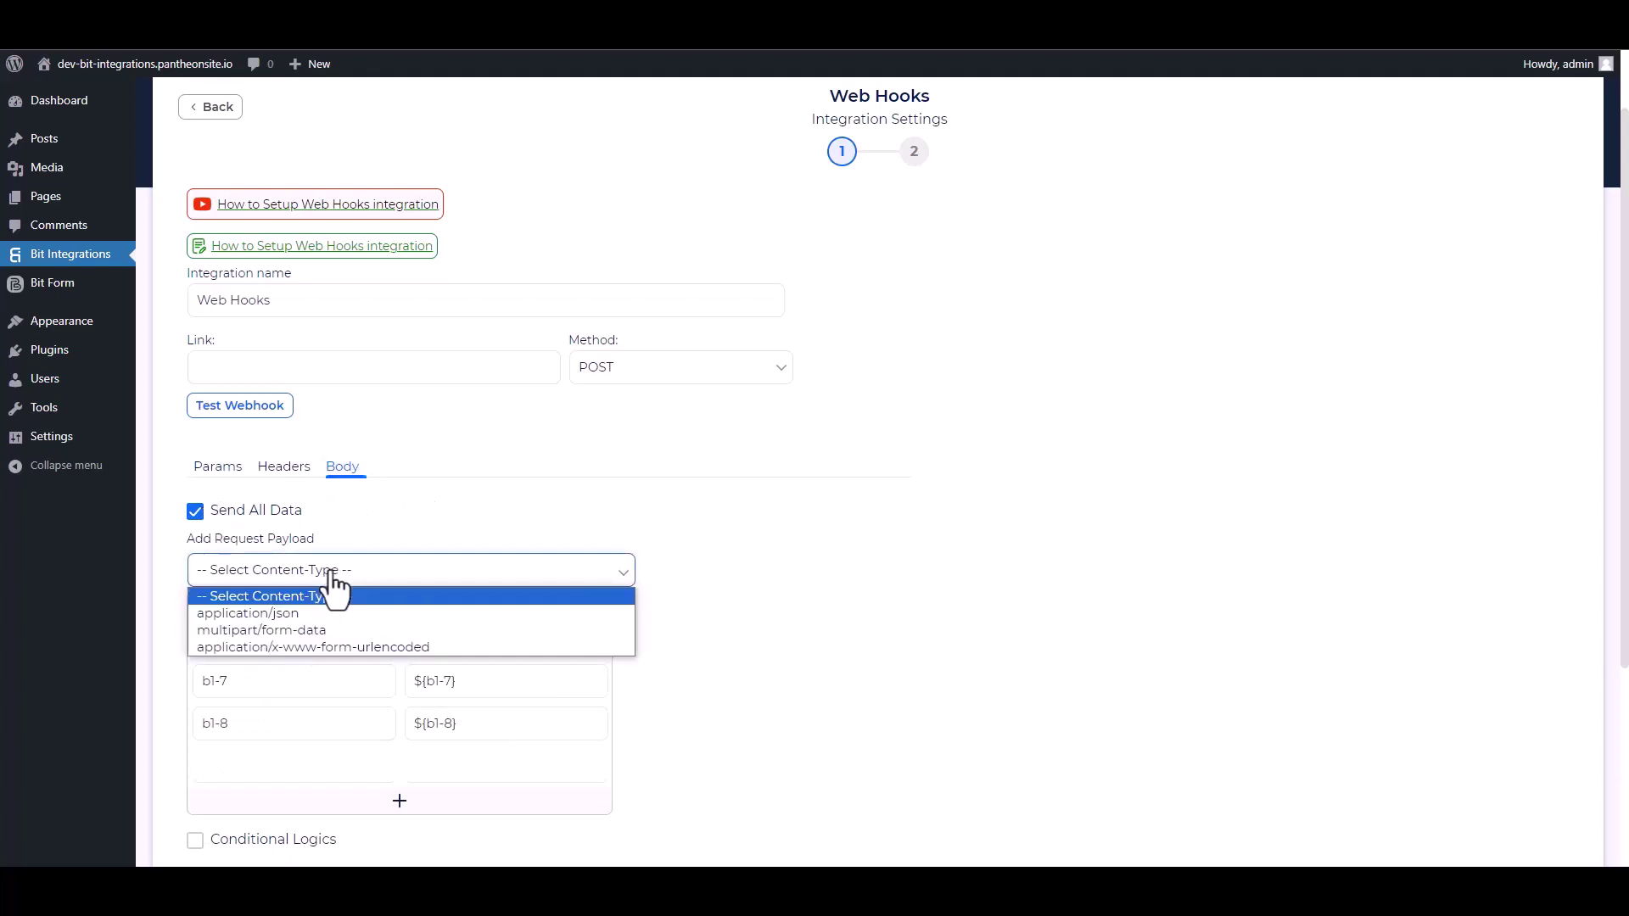
click(292, 616)
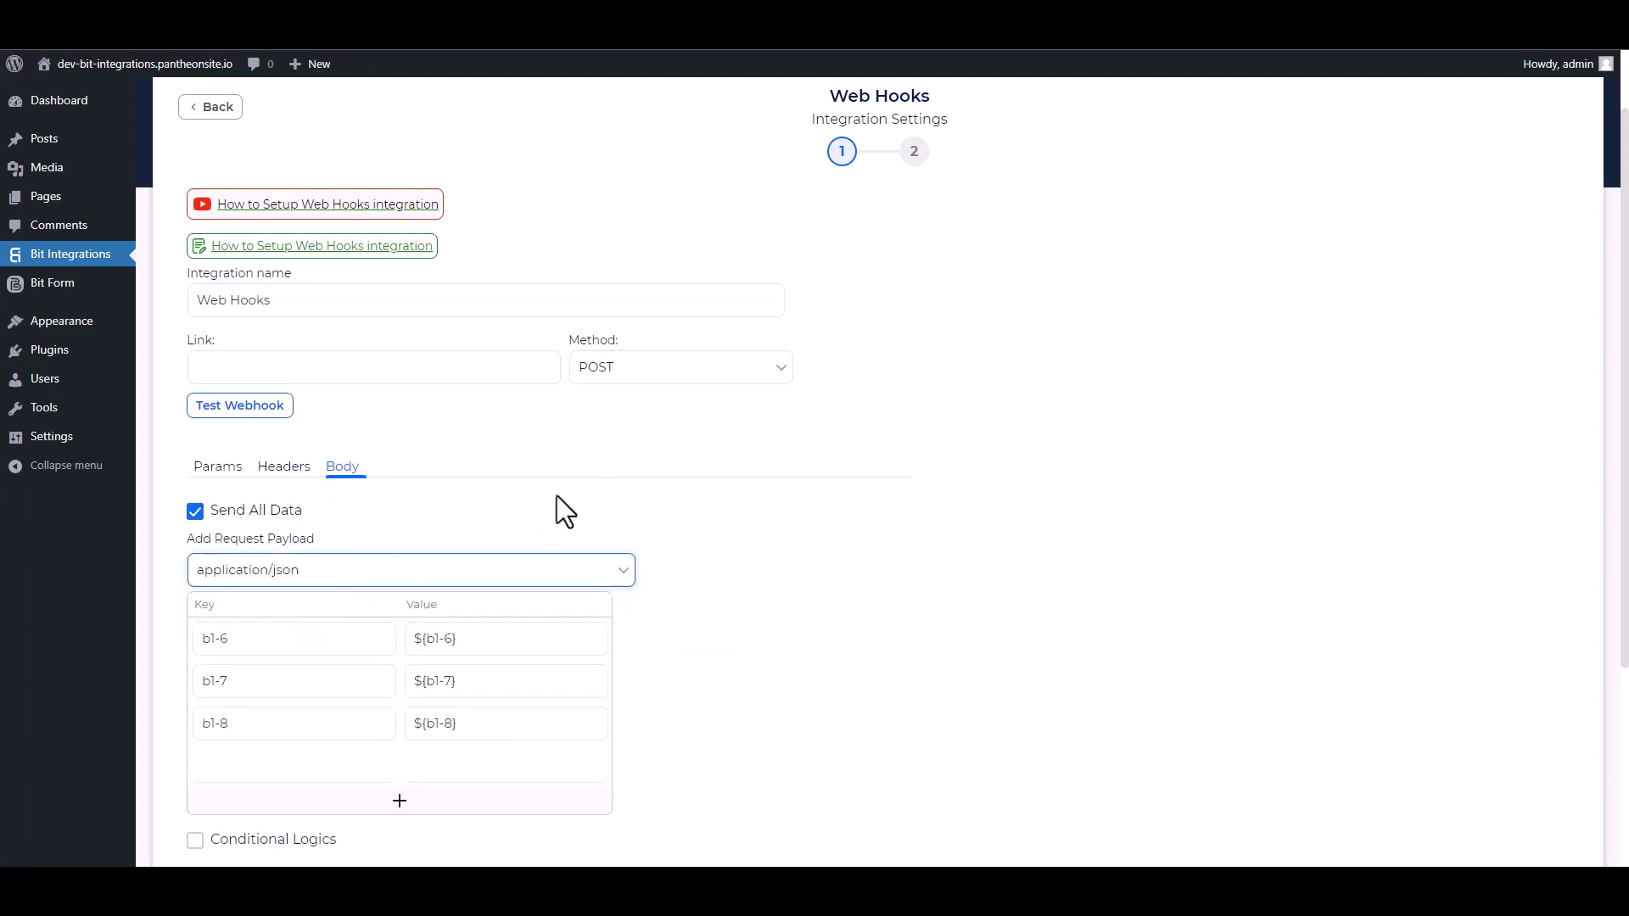
scroll(557, 496, up, 1)
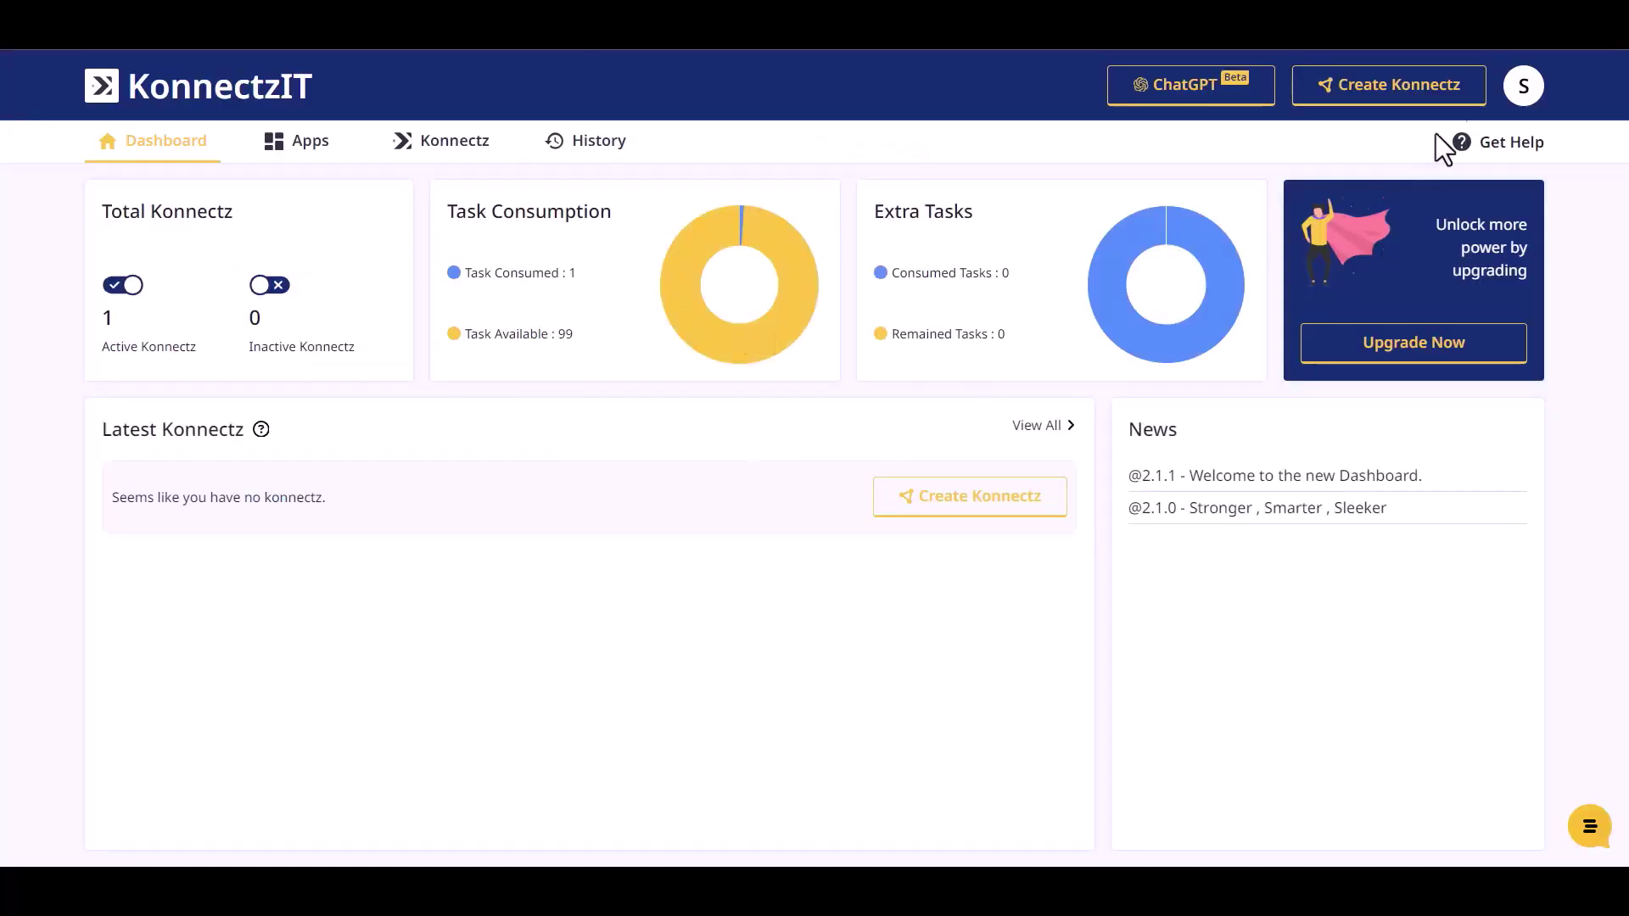
Start a new Konnectz with a Webhook trigger placed on the canvas.
click(1418, 96)
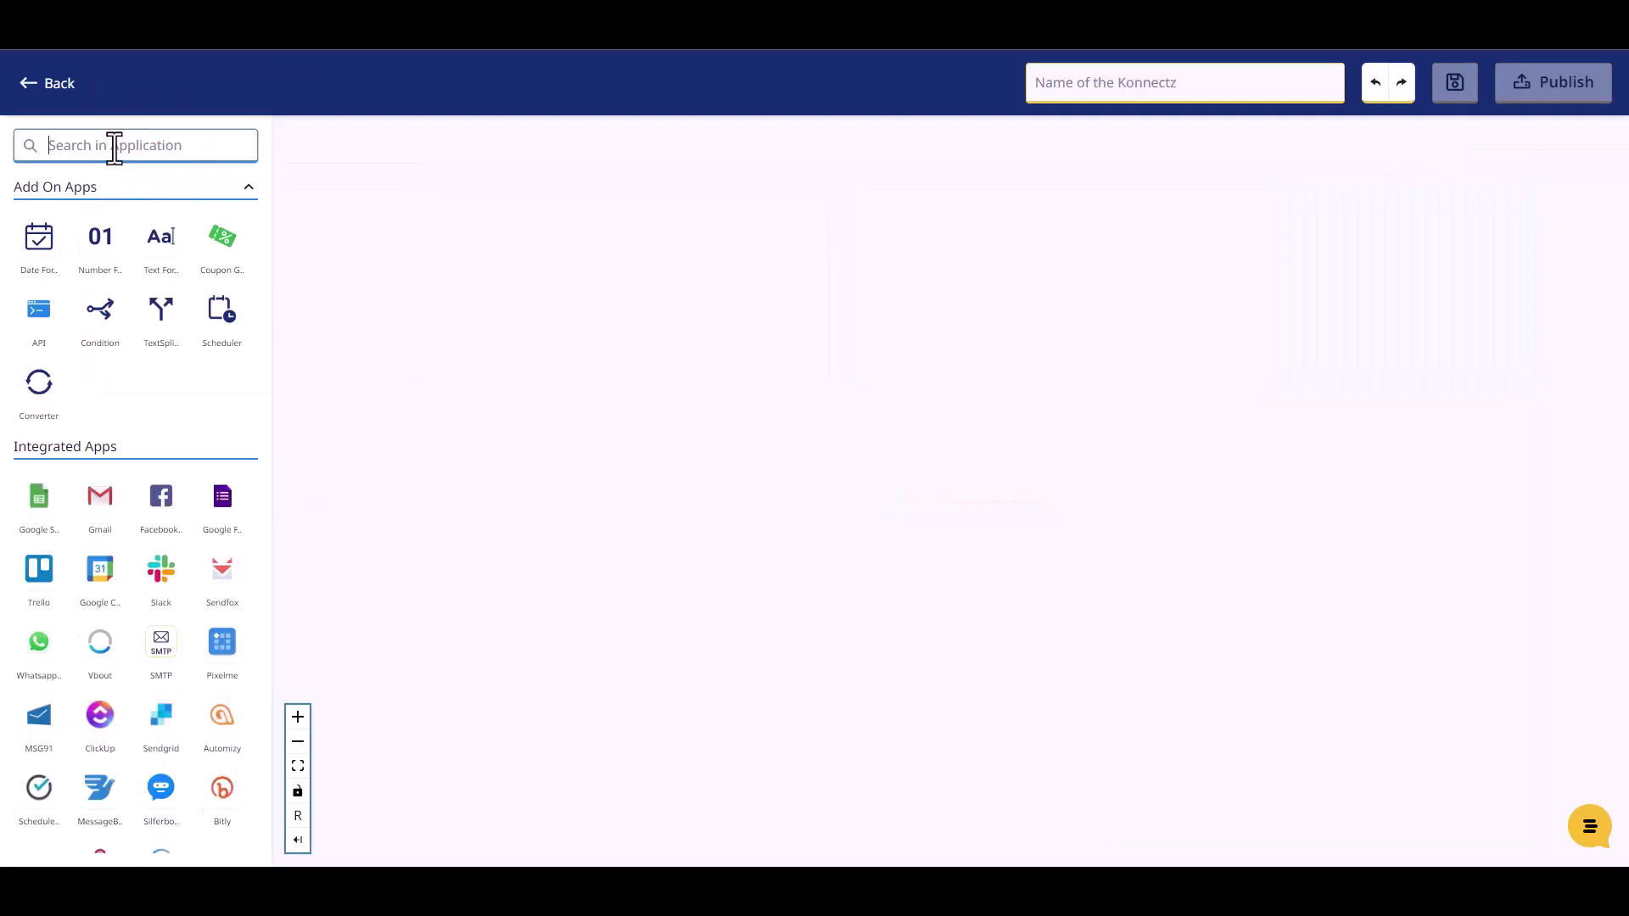
text(web)
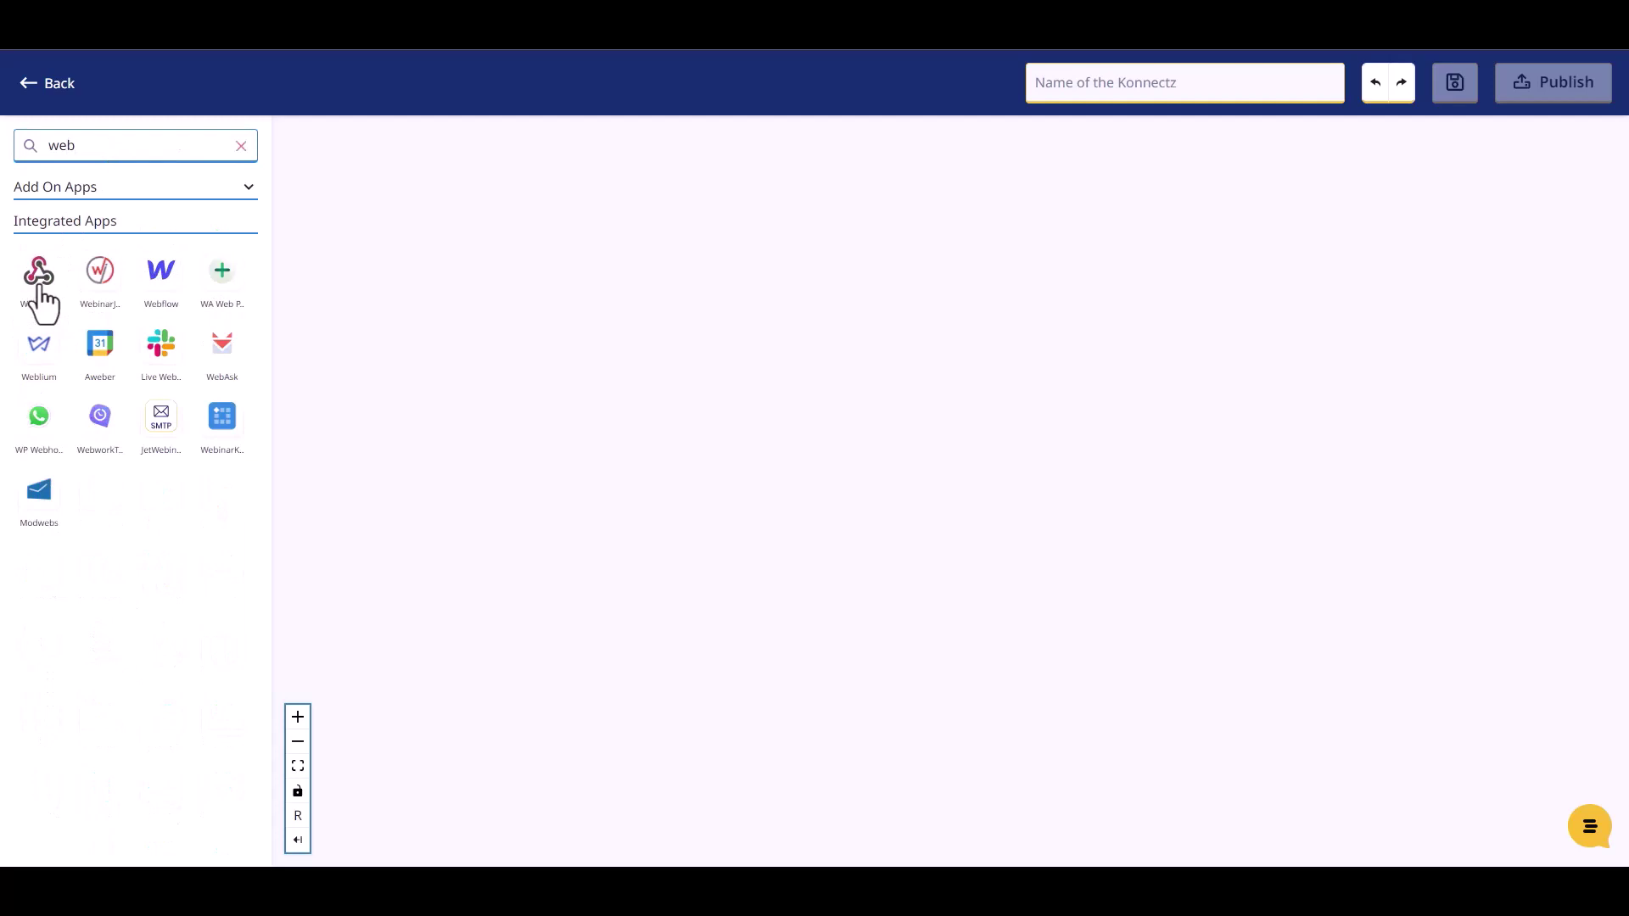
drag(40, 284, 462, 292)
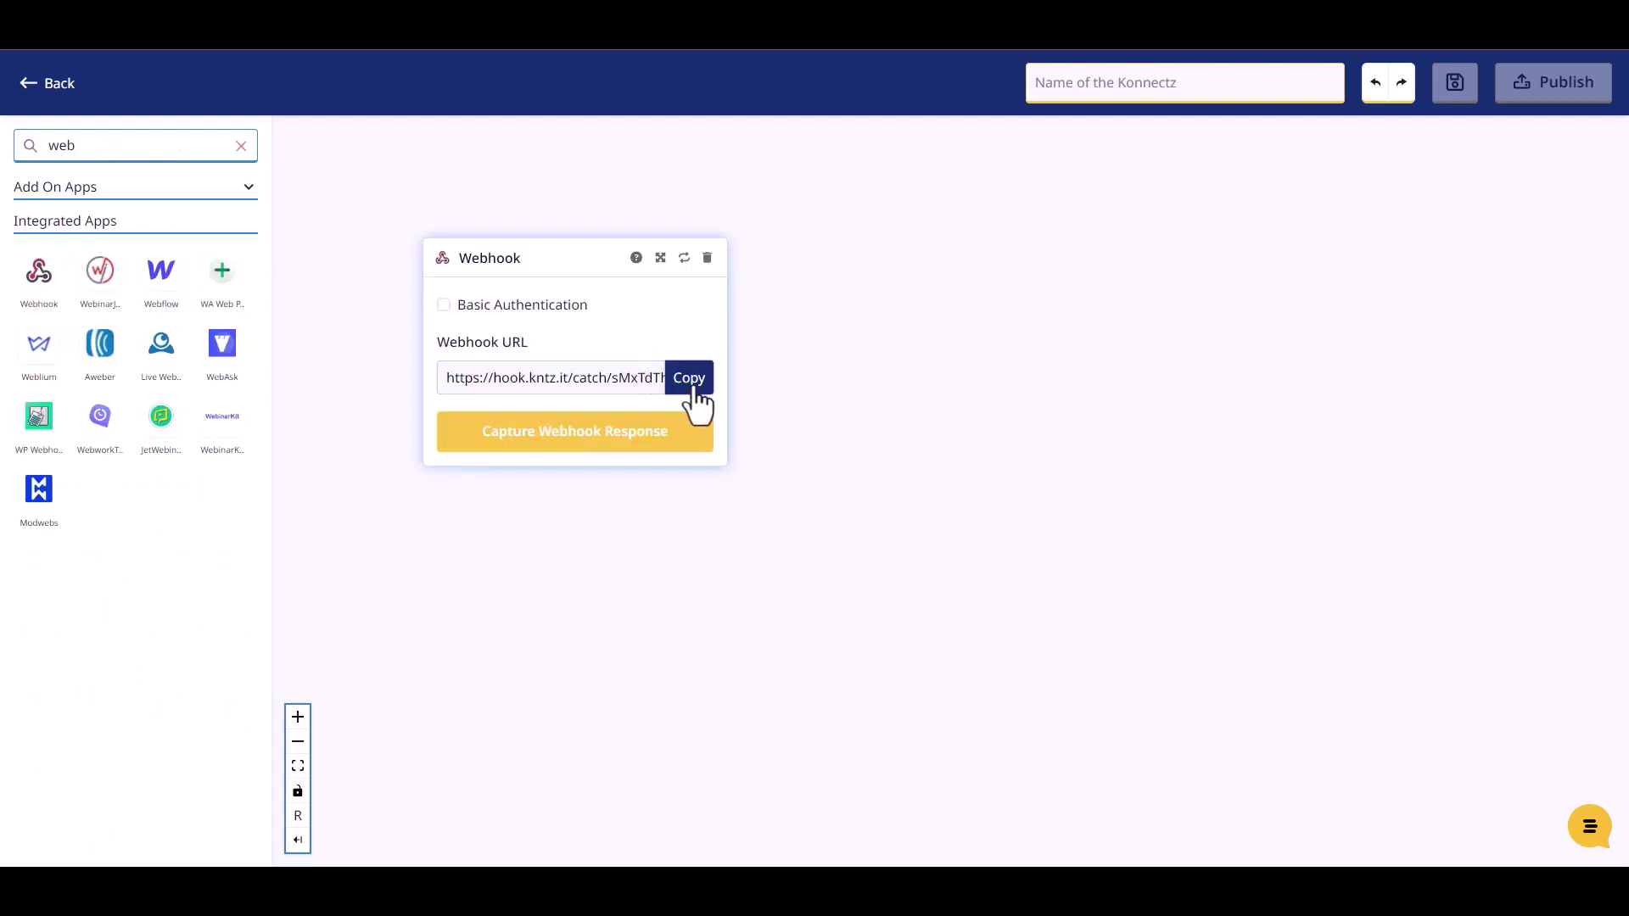
Copy the webhook URL and start capturing the incoming webhook response.
click(693, 390)
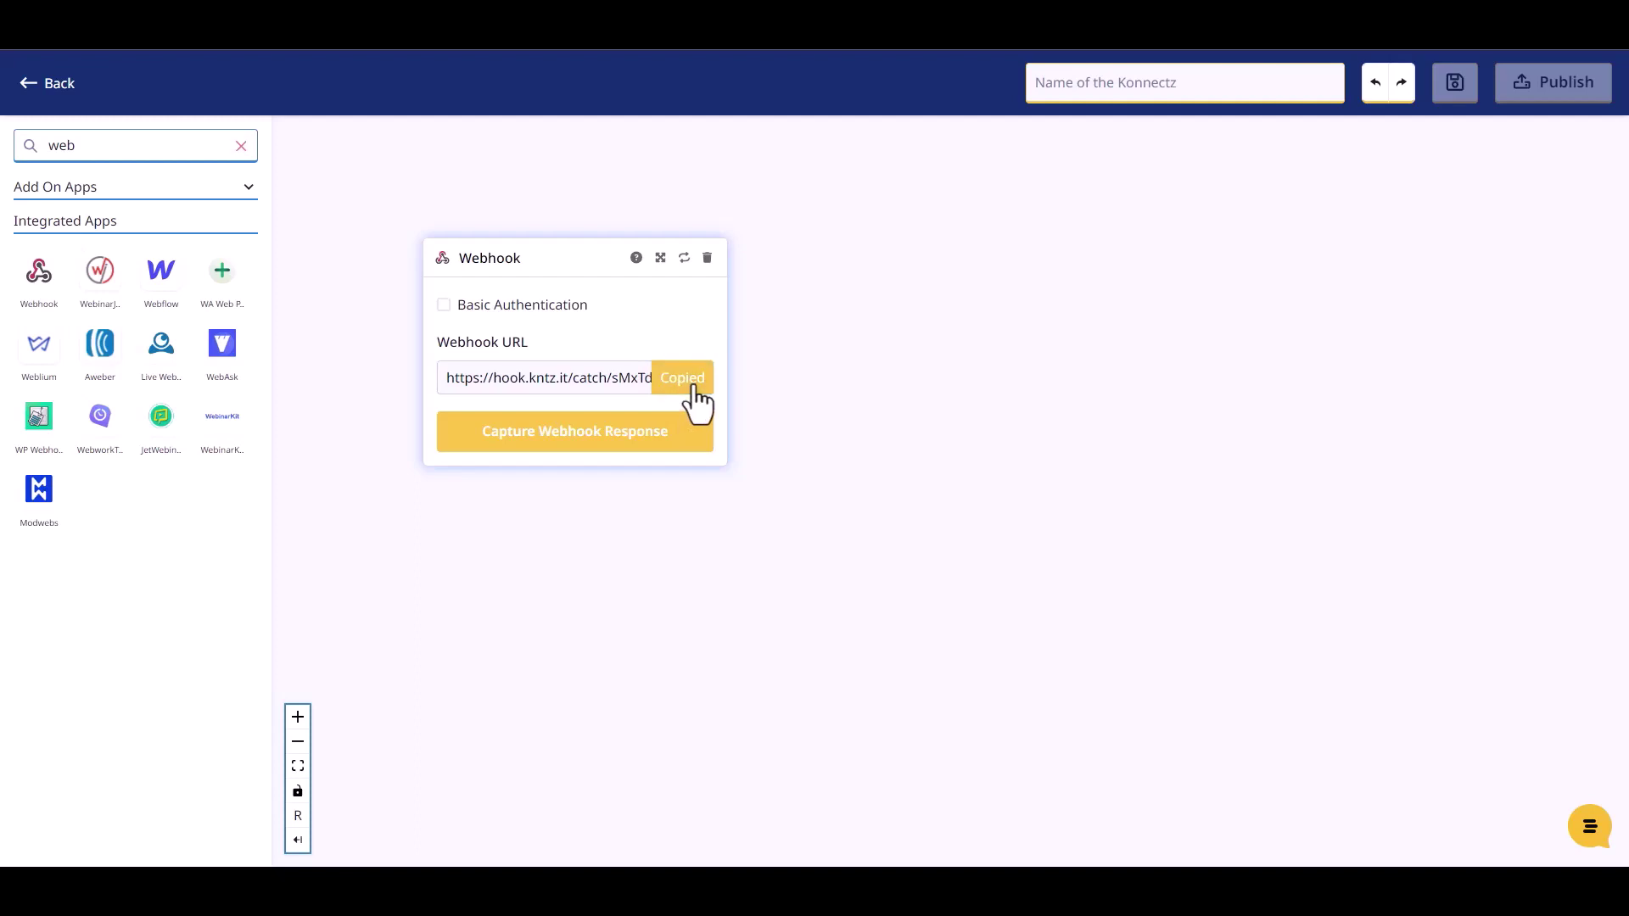
click(591, 440)
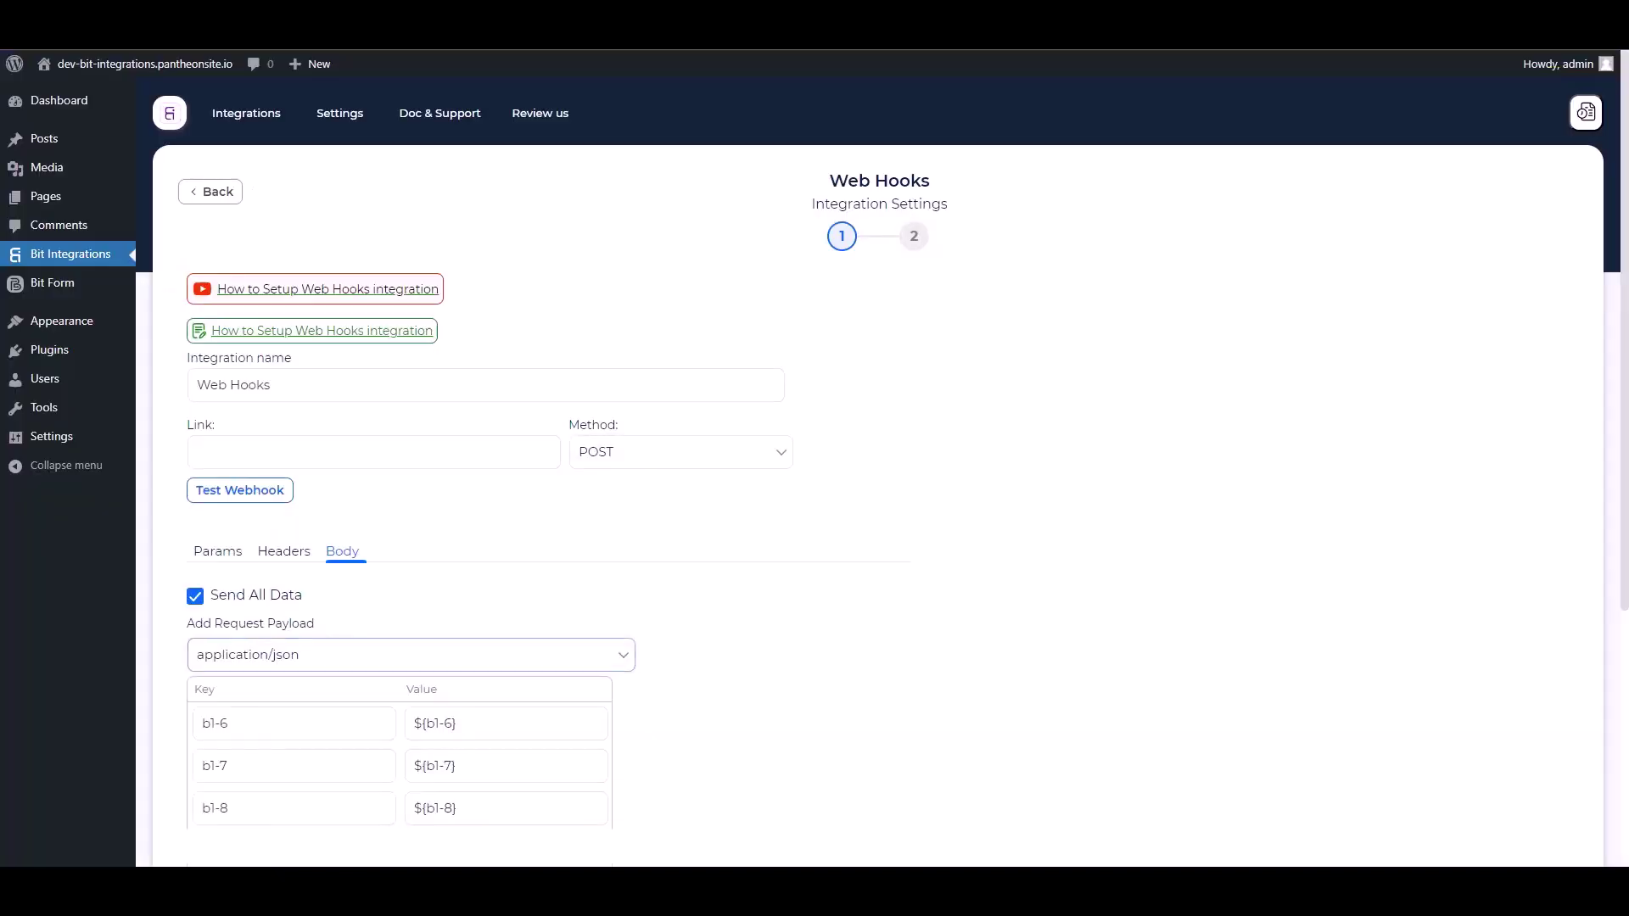
click(393, 466)
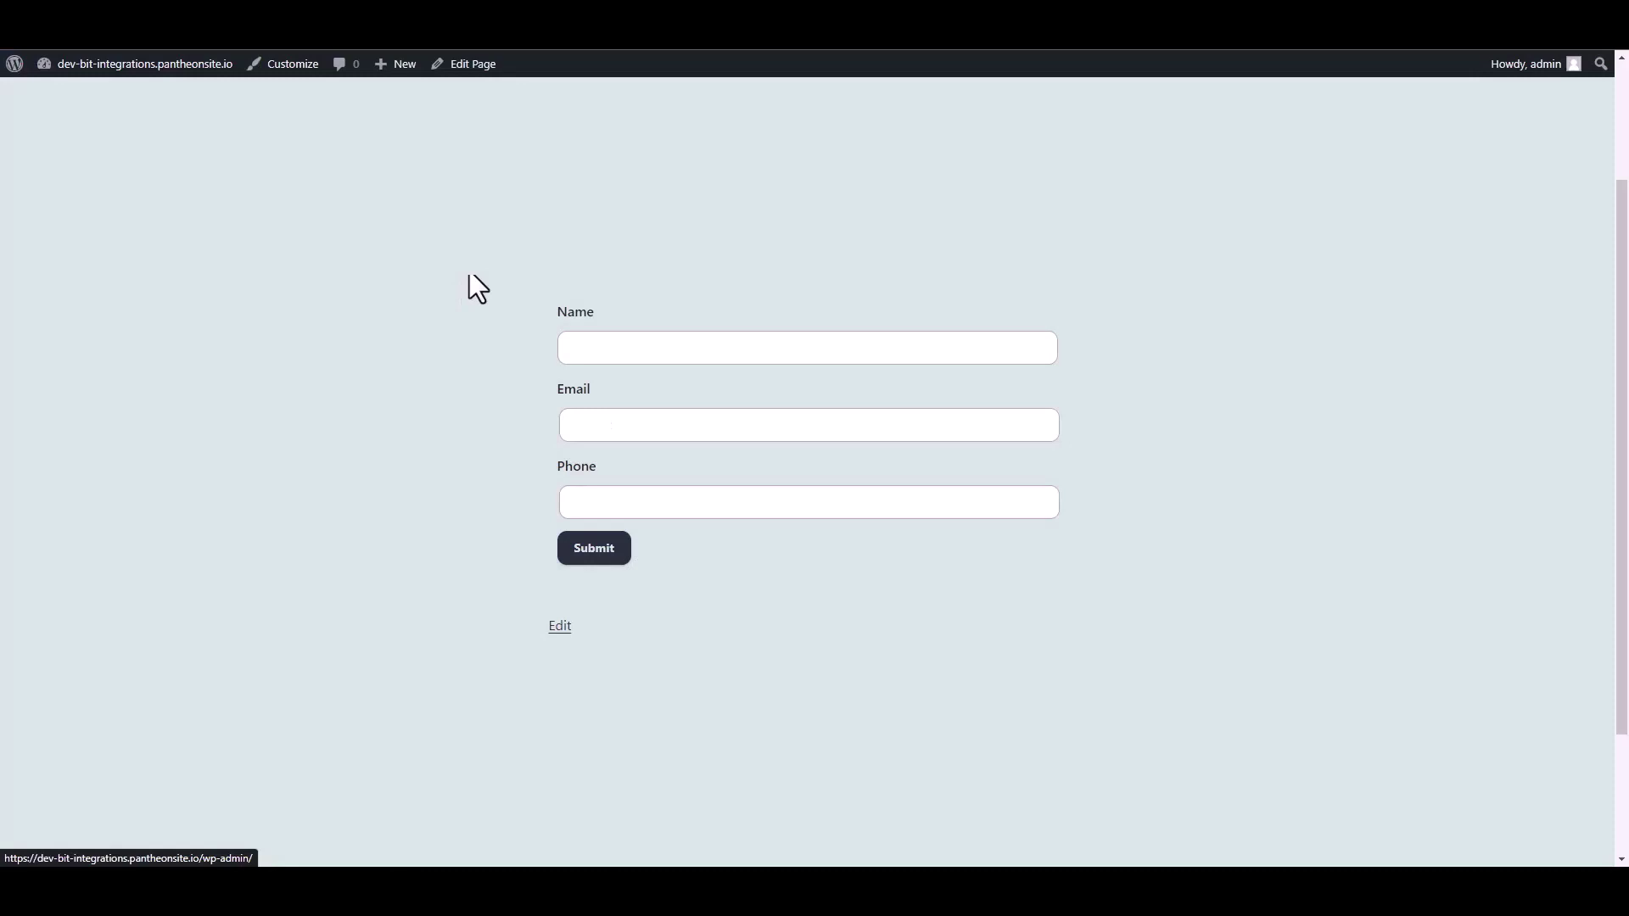
click(611, 349)
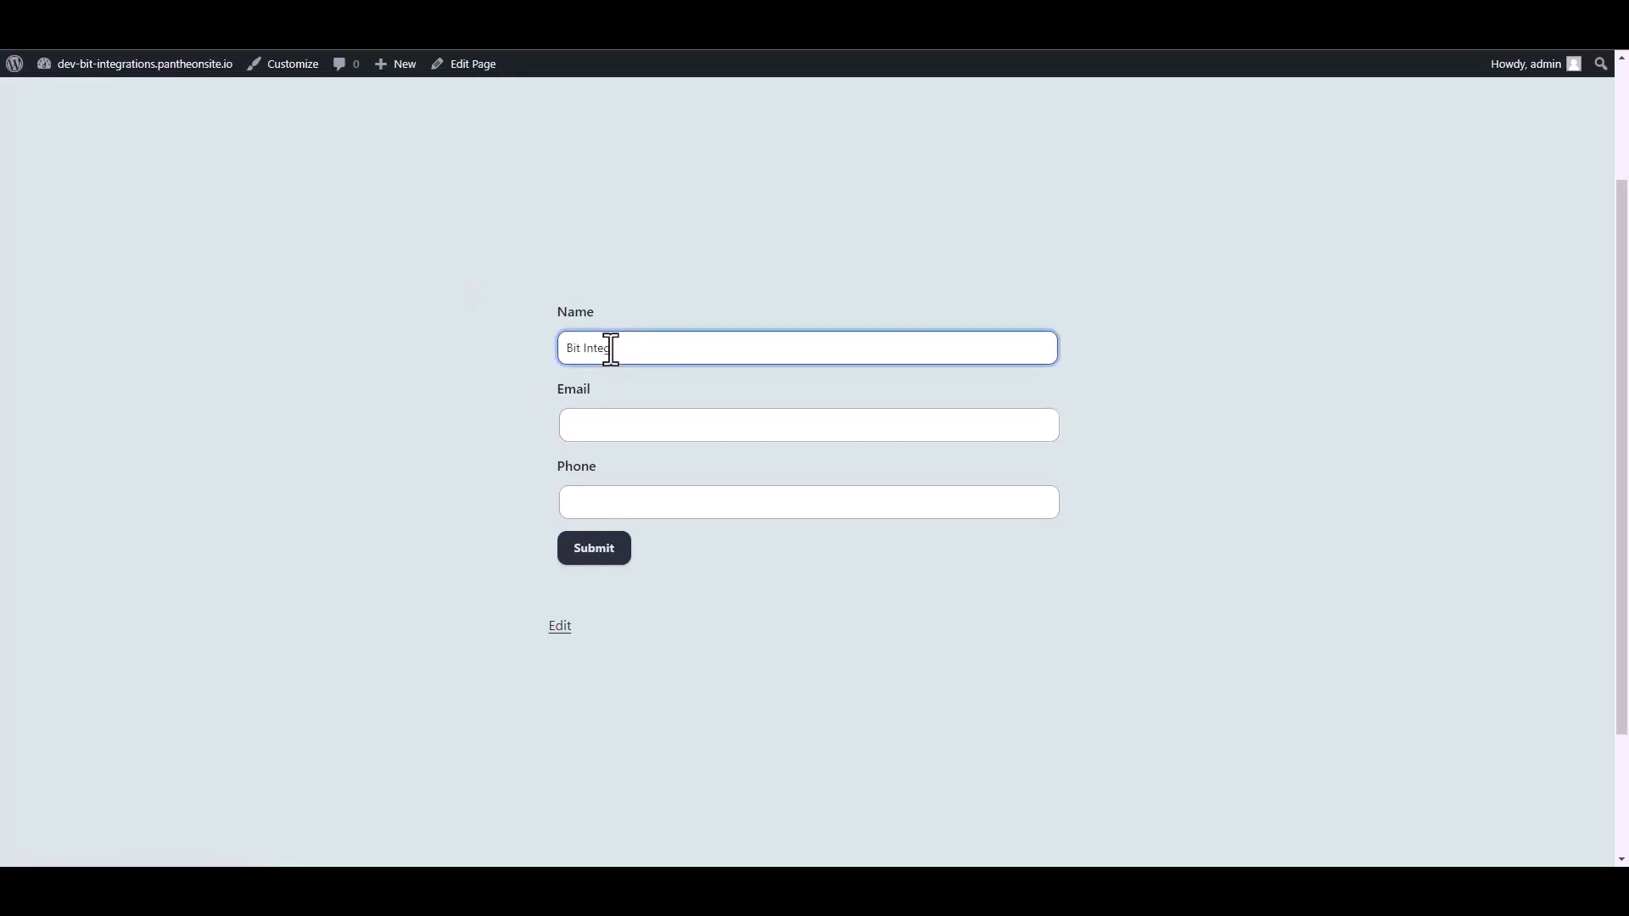
Enter the support e-mail address and a phone number in the contact form fields.
click(593, 427)
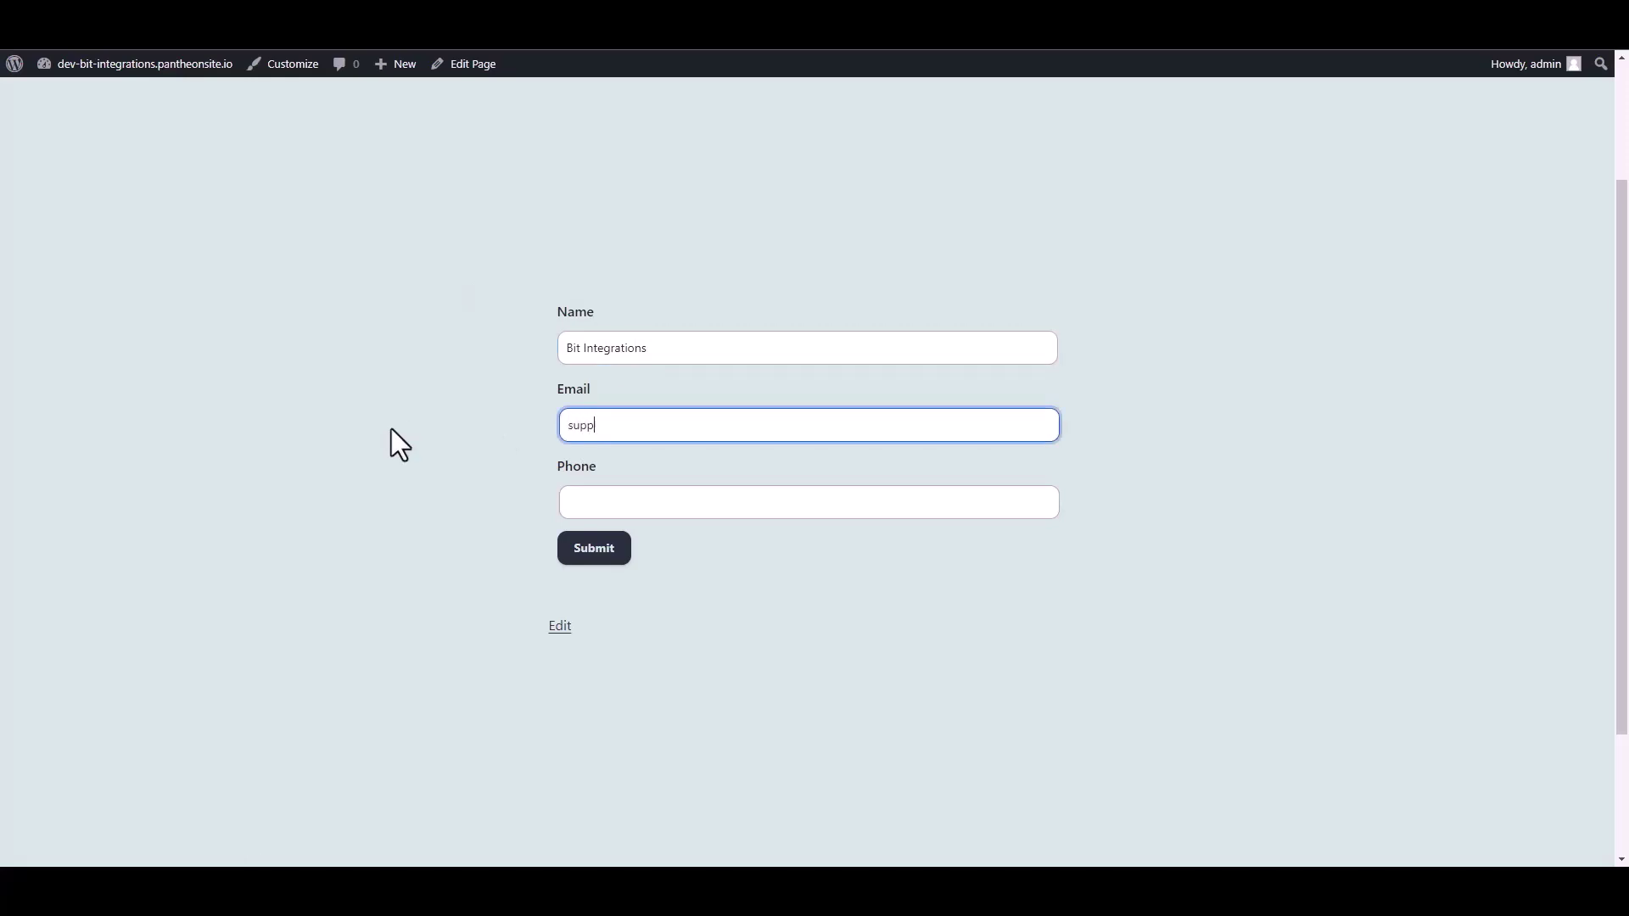
click(564, 504)
text(444555666)
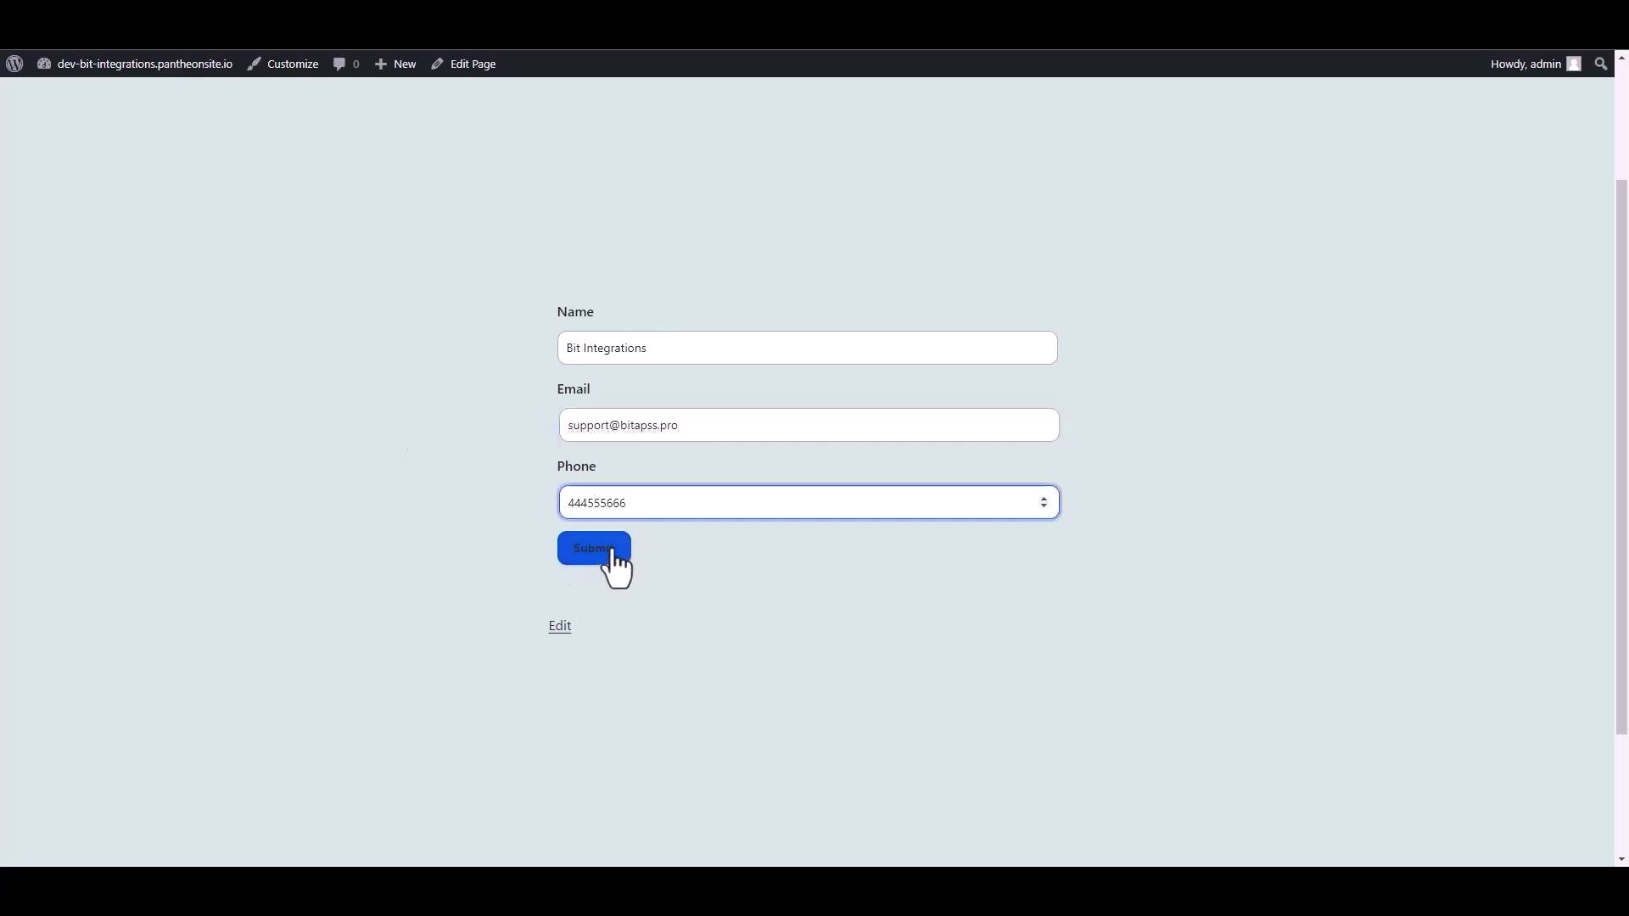
Submit sample form data, test the KonnectzIT webhook link, and save the Web Hooks integration.
click(599, 550)
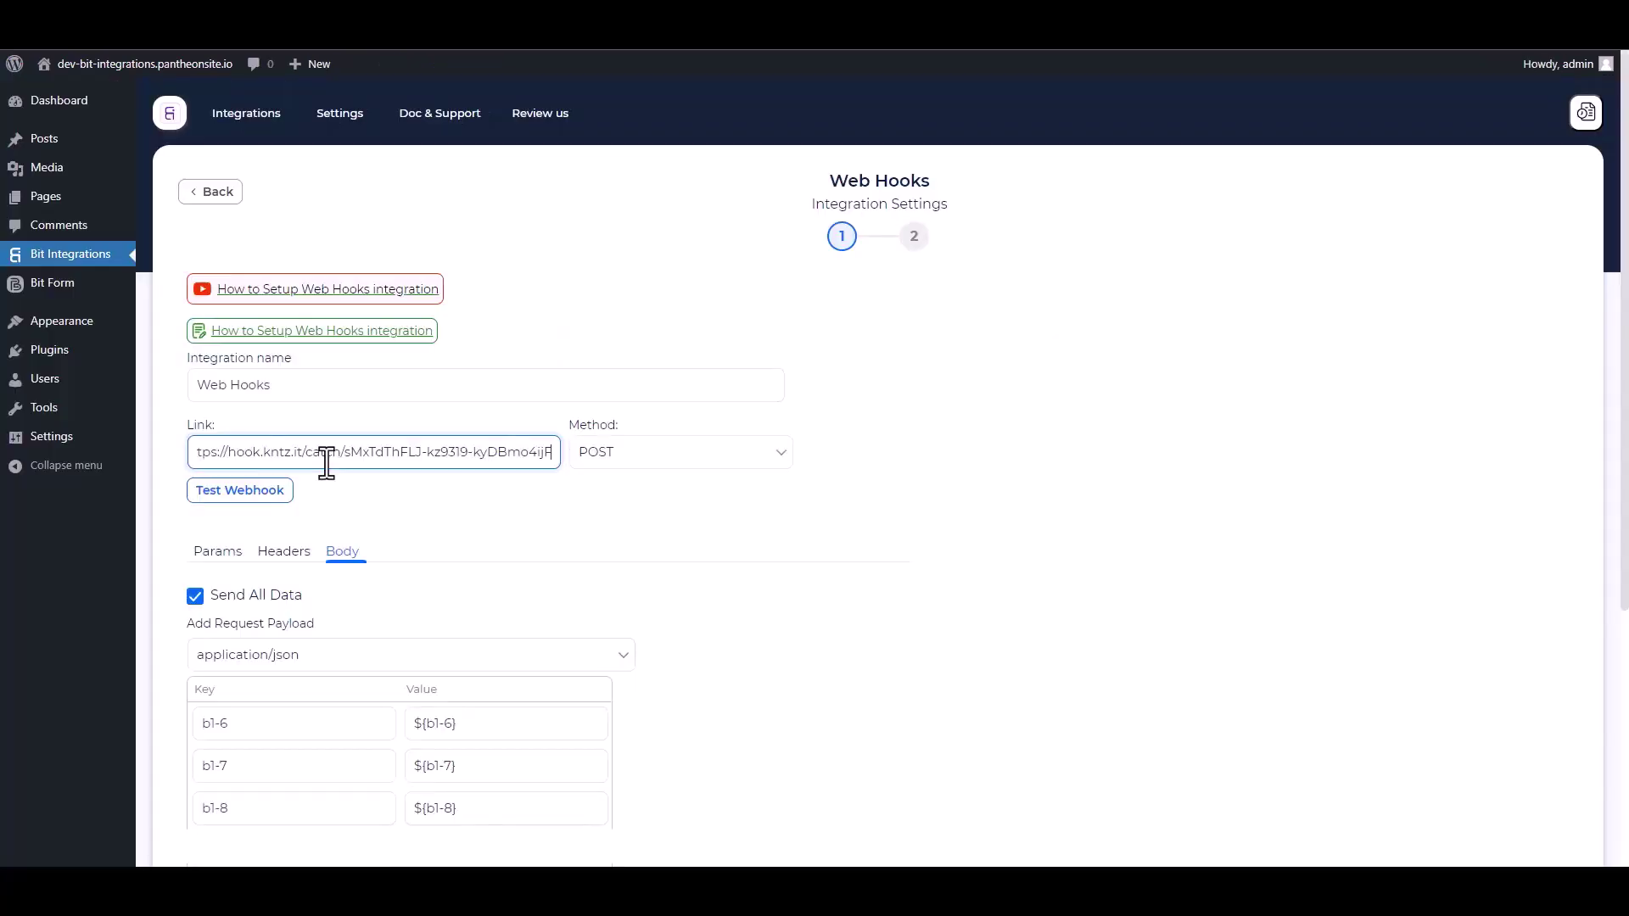
click(265, 492)
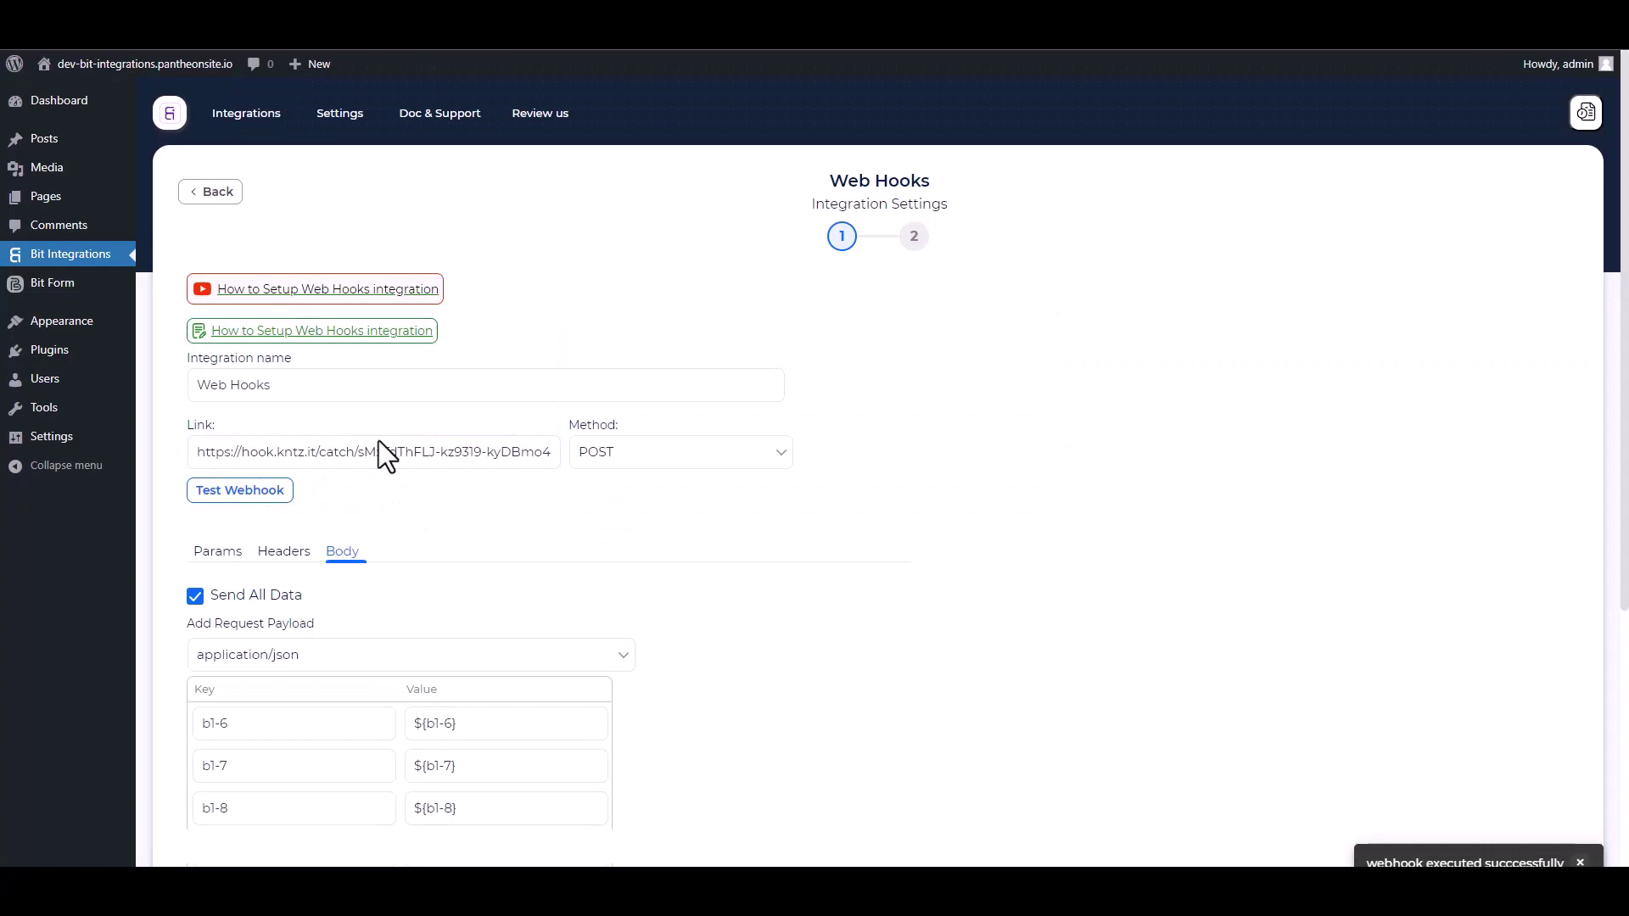
scroll(501, 458, down, 5)
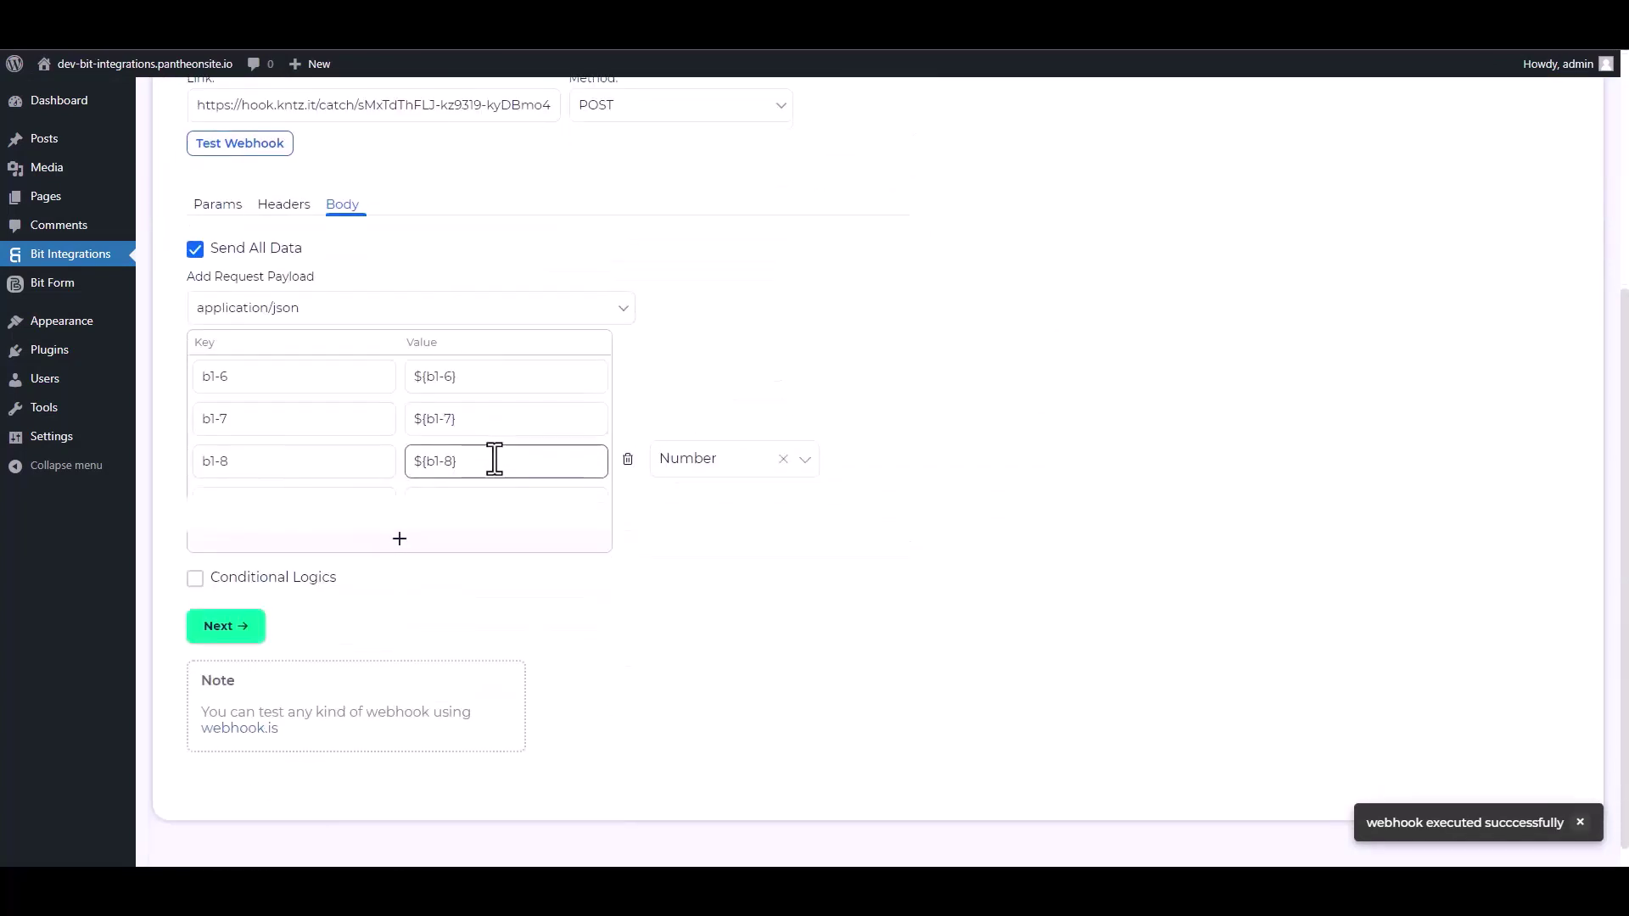
click(237, 612)
click(874, 341)
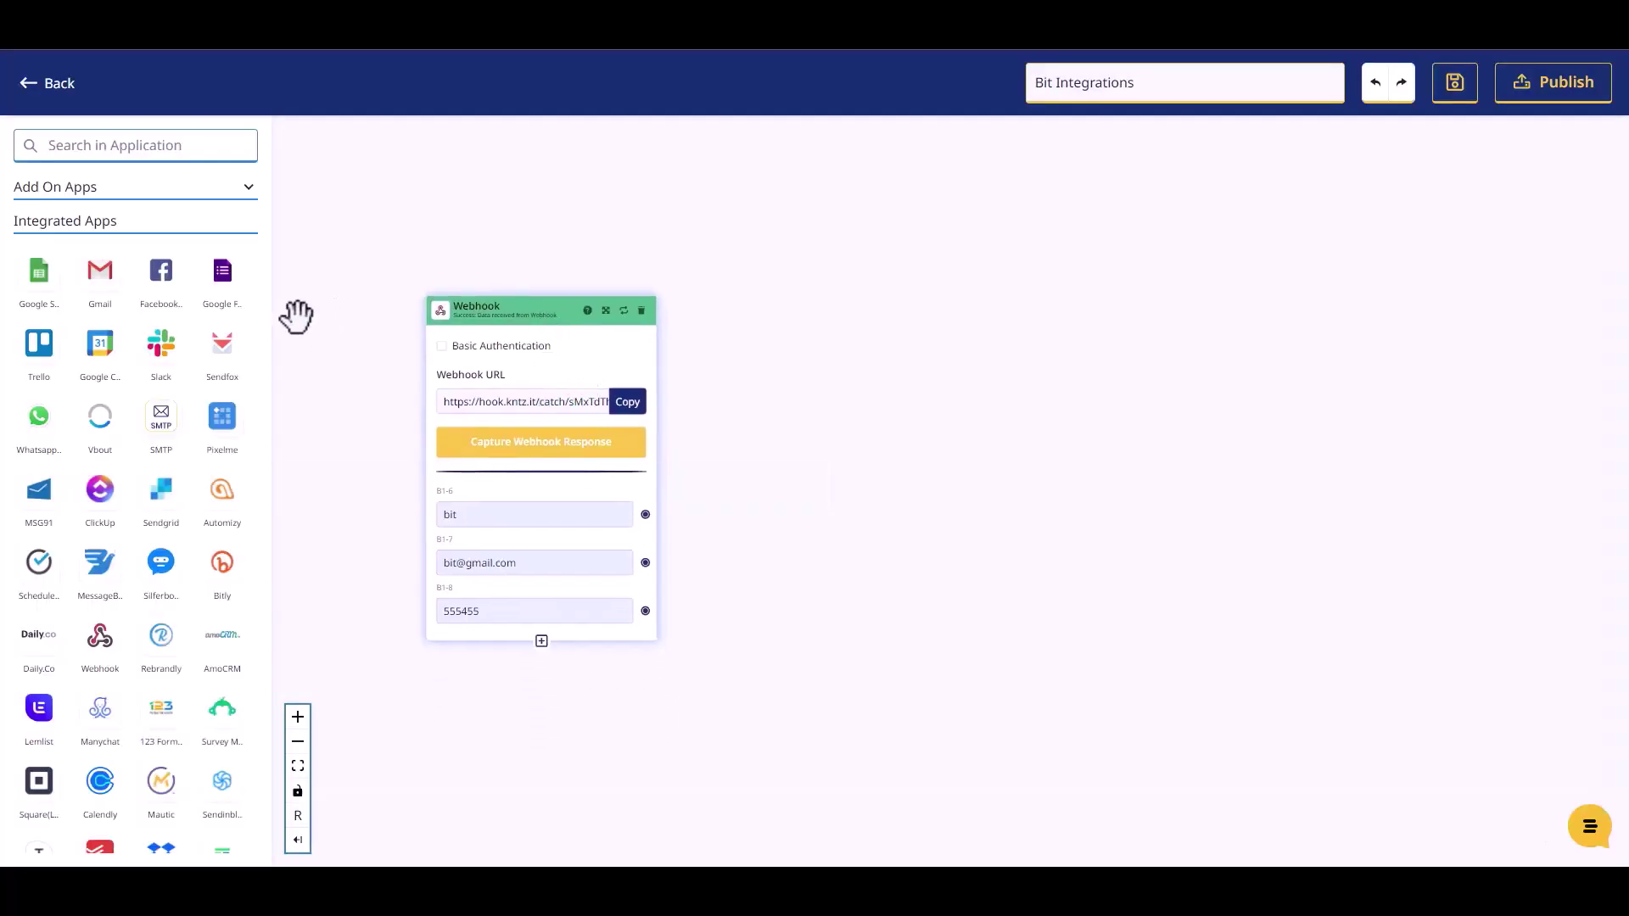
Add a Mailer Lite step set to Create Or Update Subscriber using Mailer LIte Account #1.
click(123, 143)
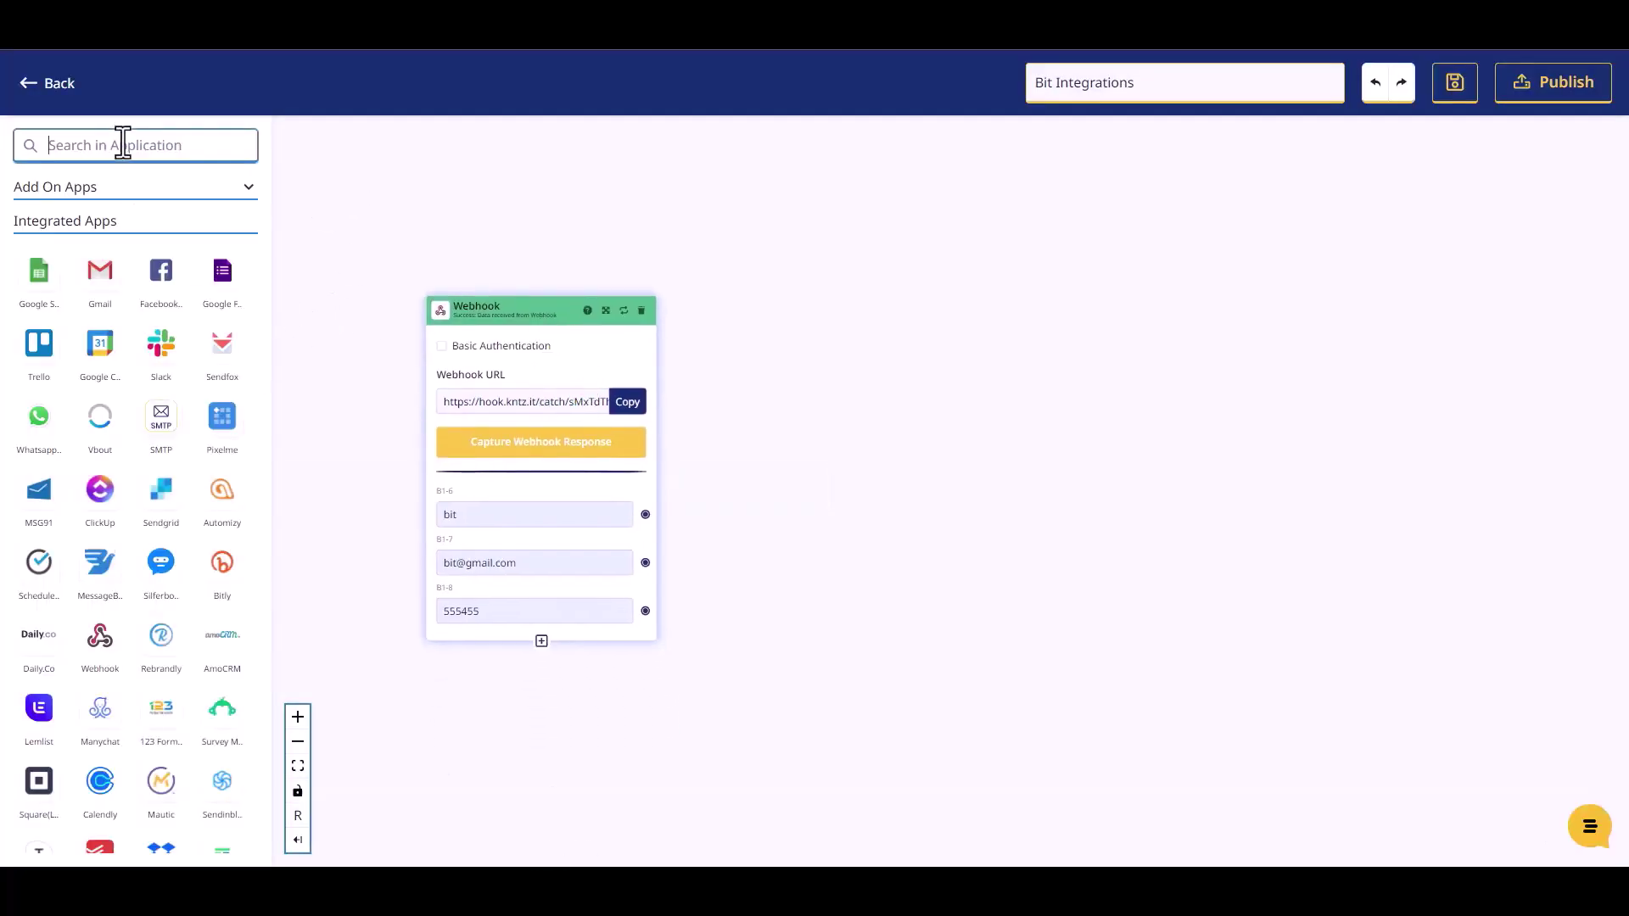
text(mailer)
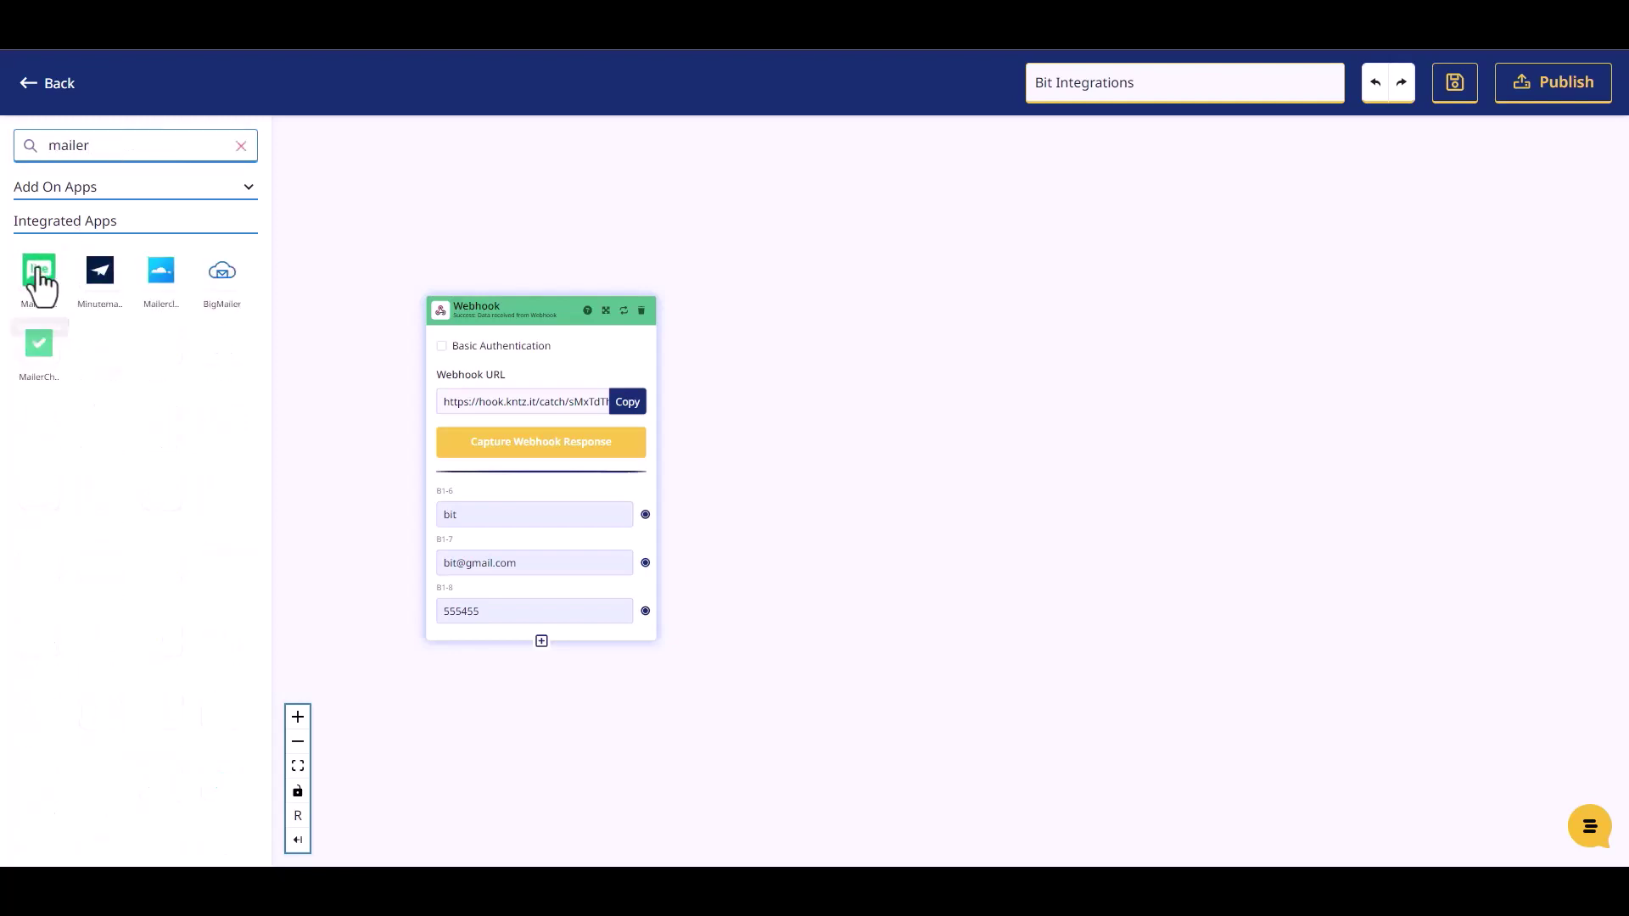
drag(43, 284, 868, 379)
click(903, 454)
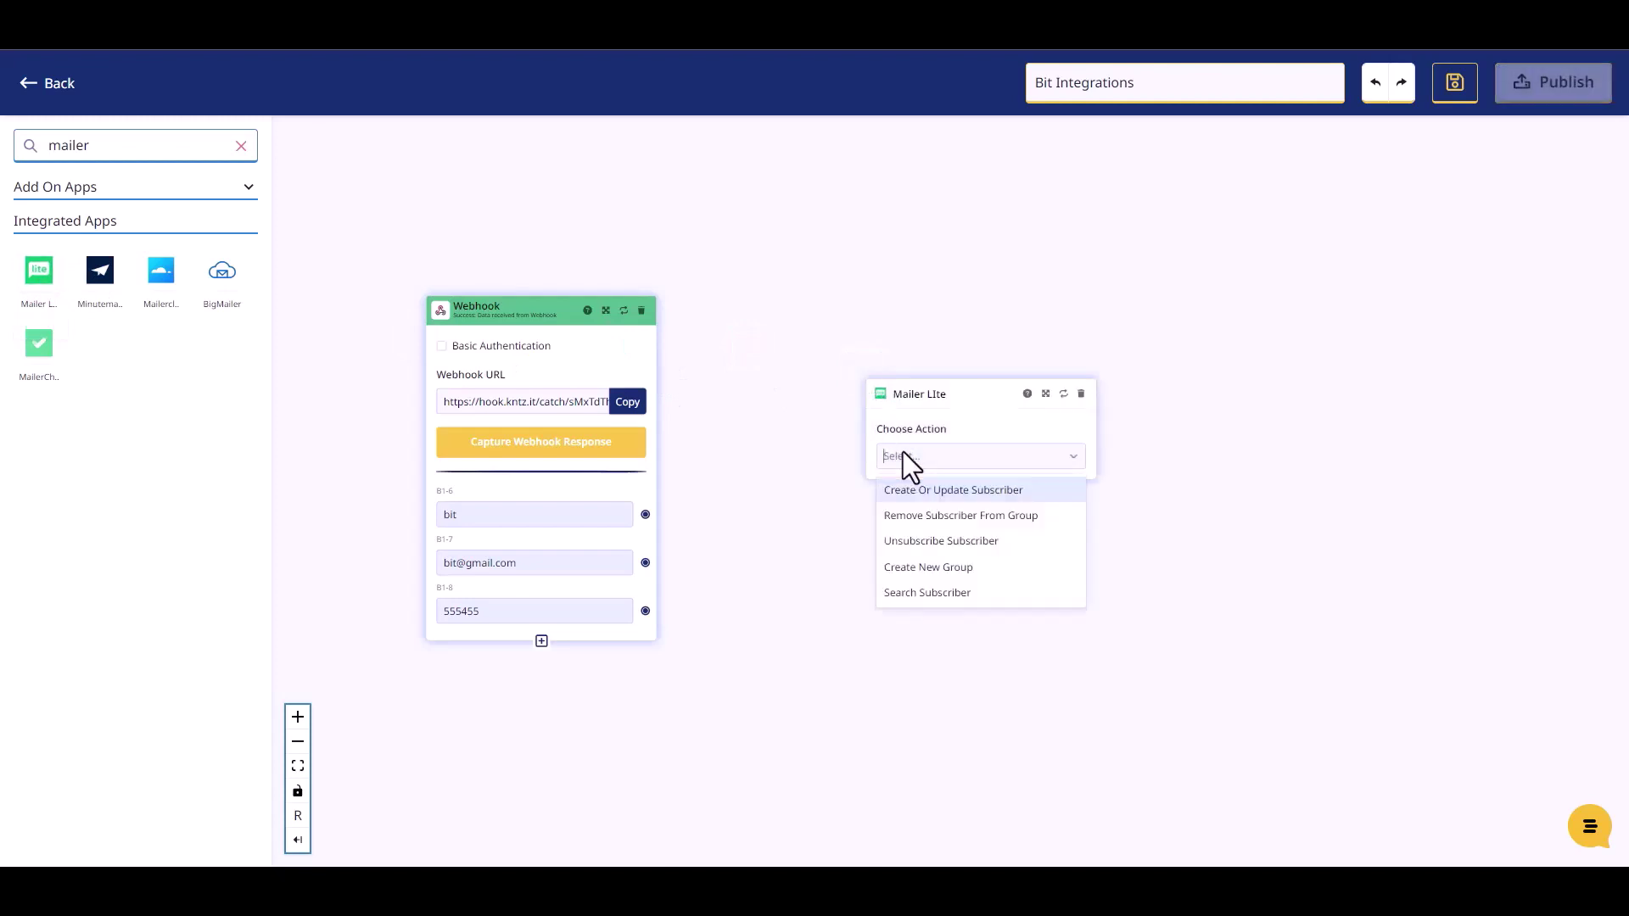
click(930, 497)
click(909, 522)
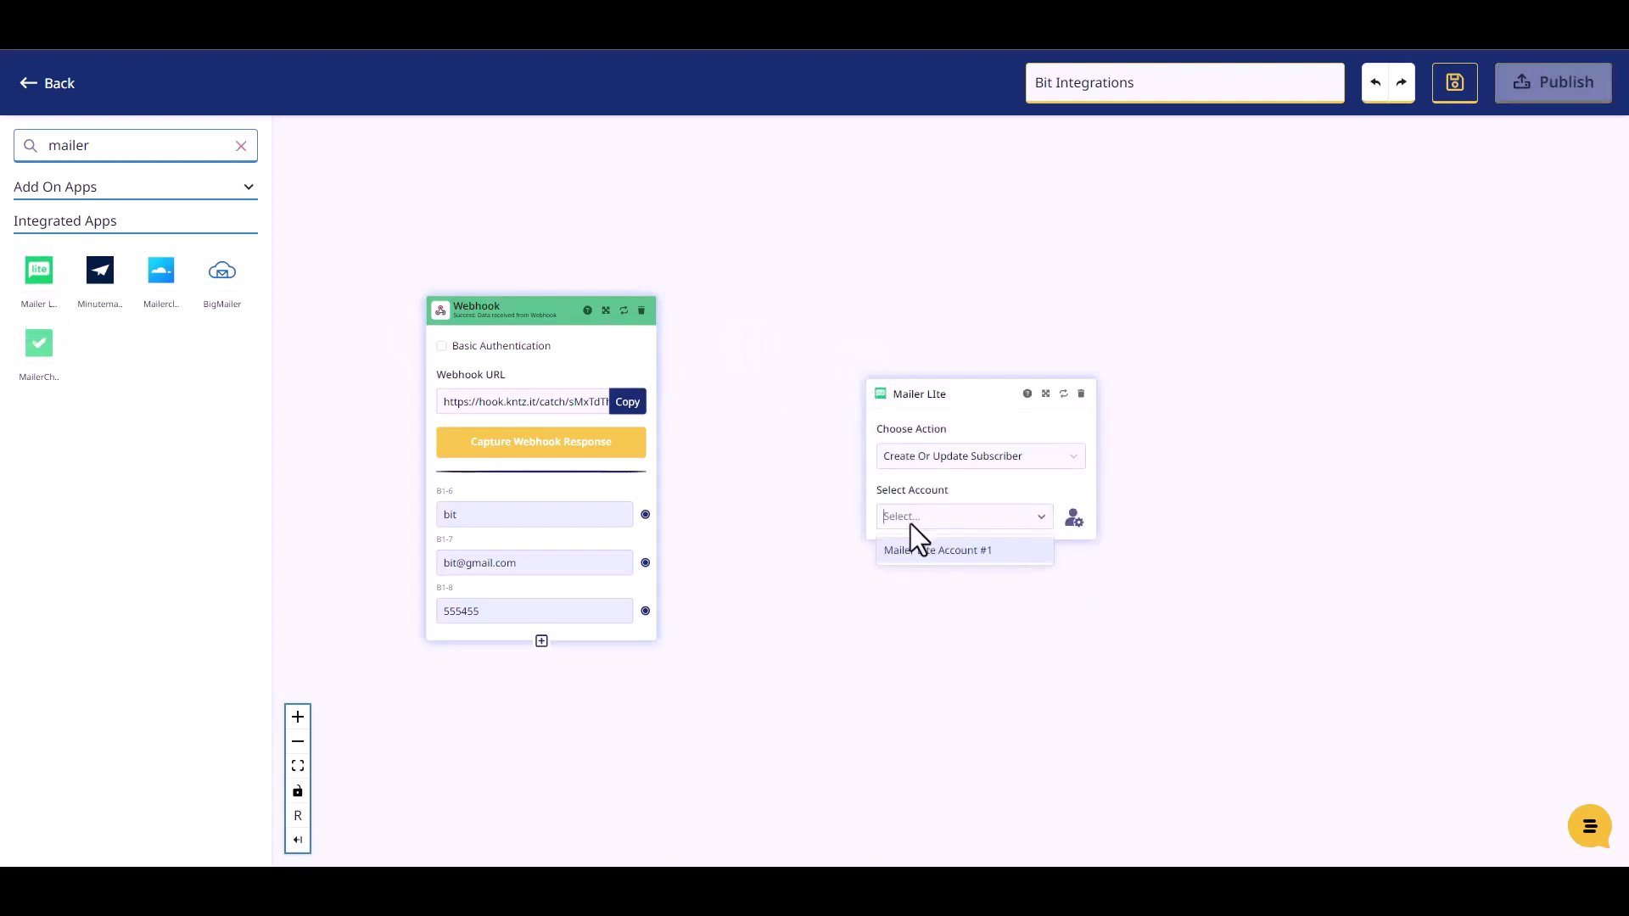
click(913, 552)
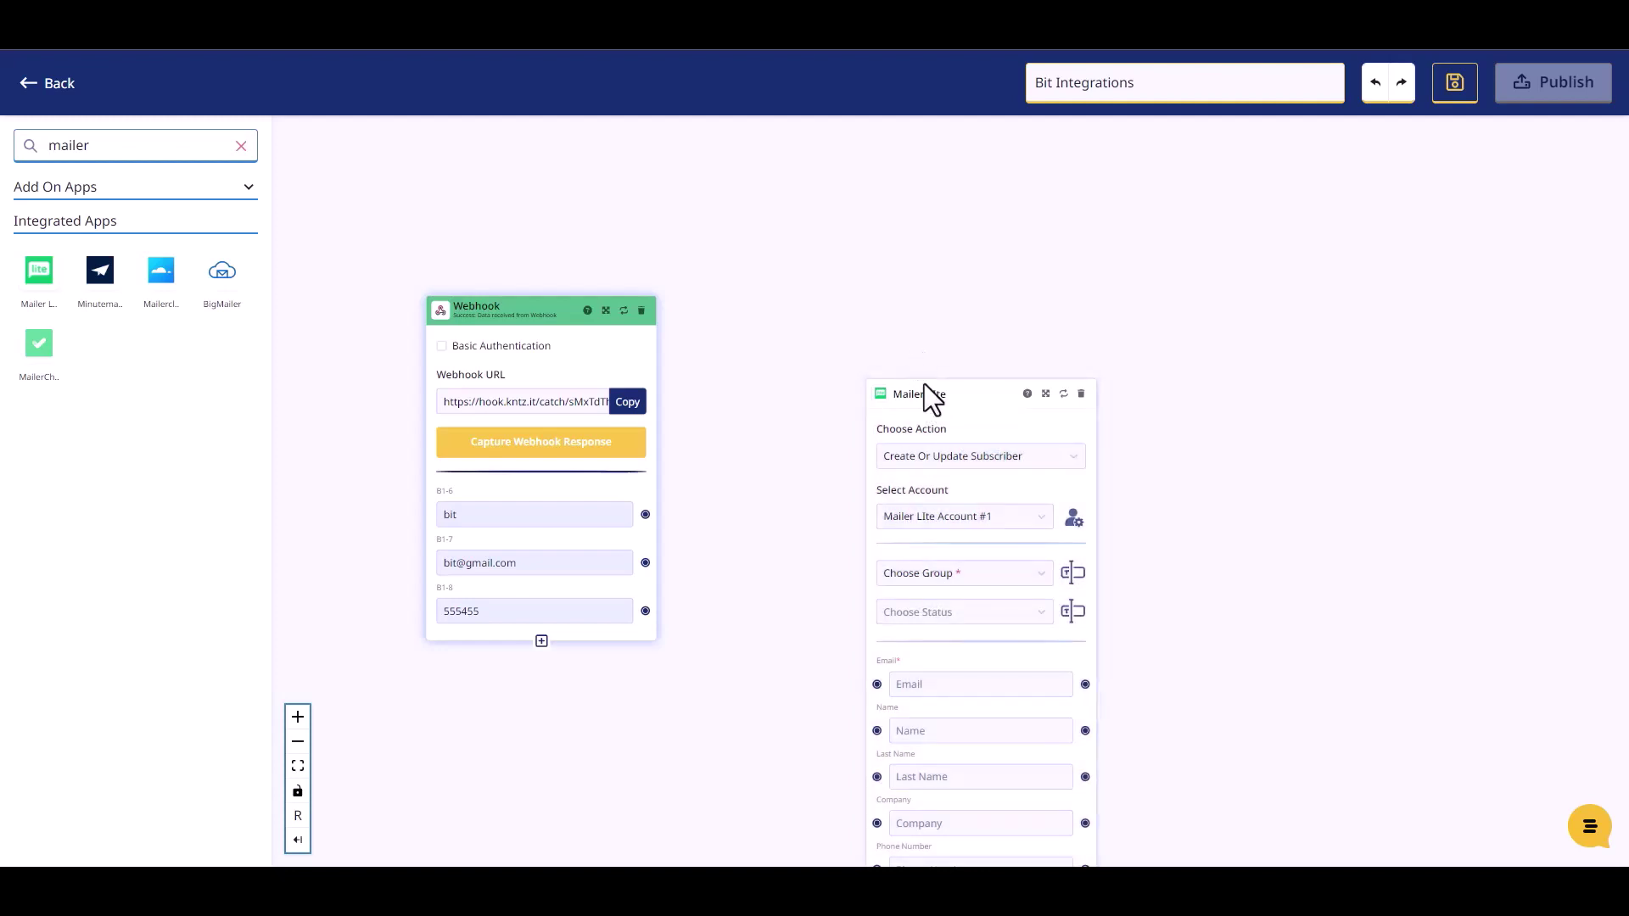
drag(927, 394, 831, 244)
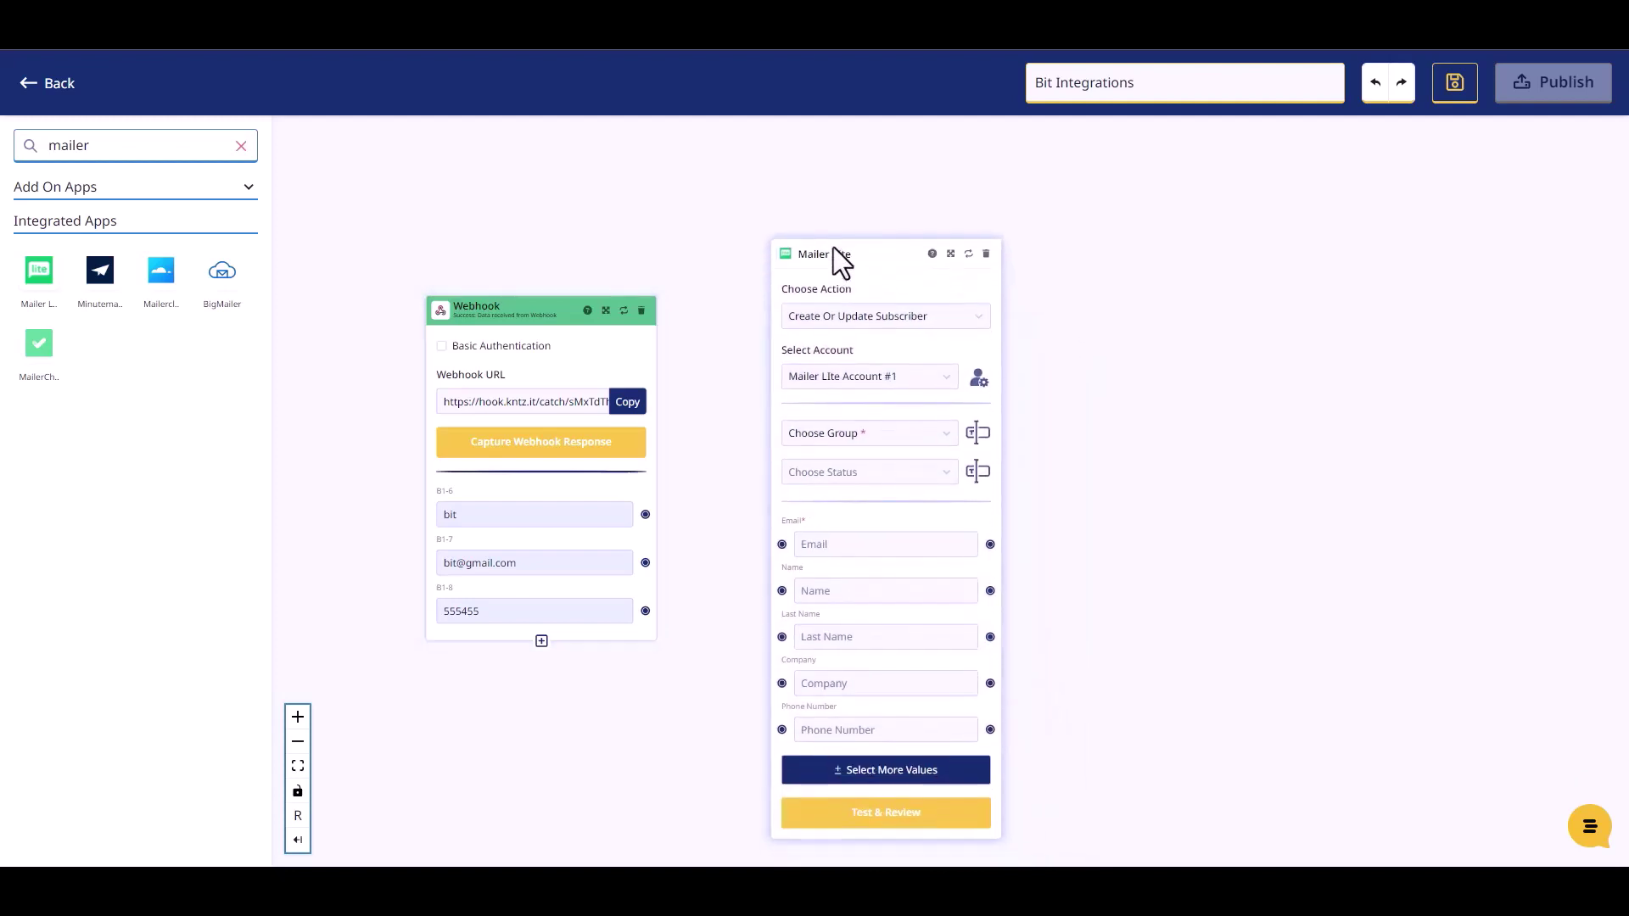
Set the subscriber group and the Active status for new MailerLite subscribers.
click(858, 426)
click(851, 460)
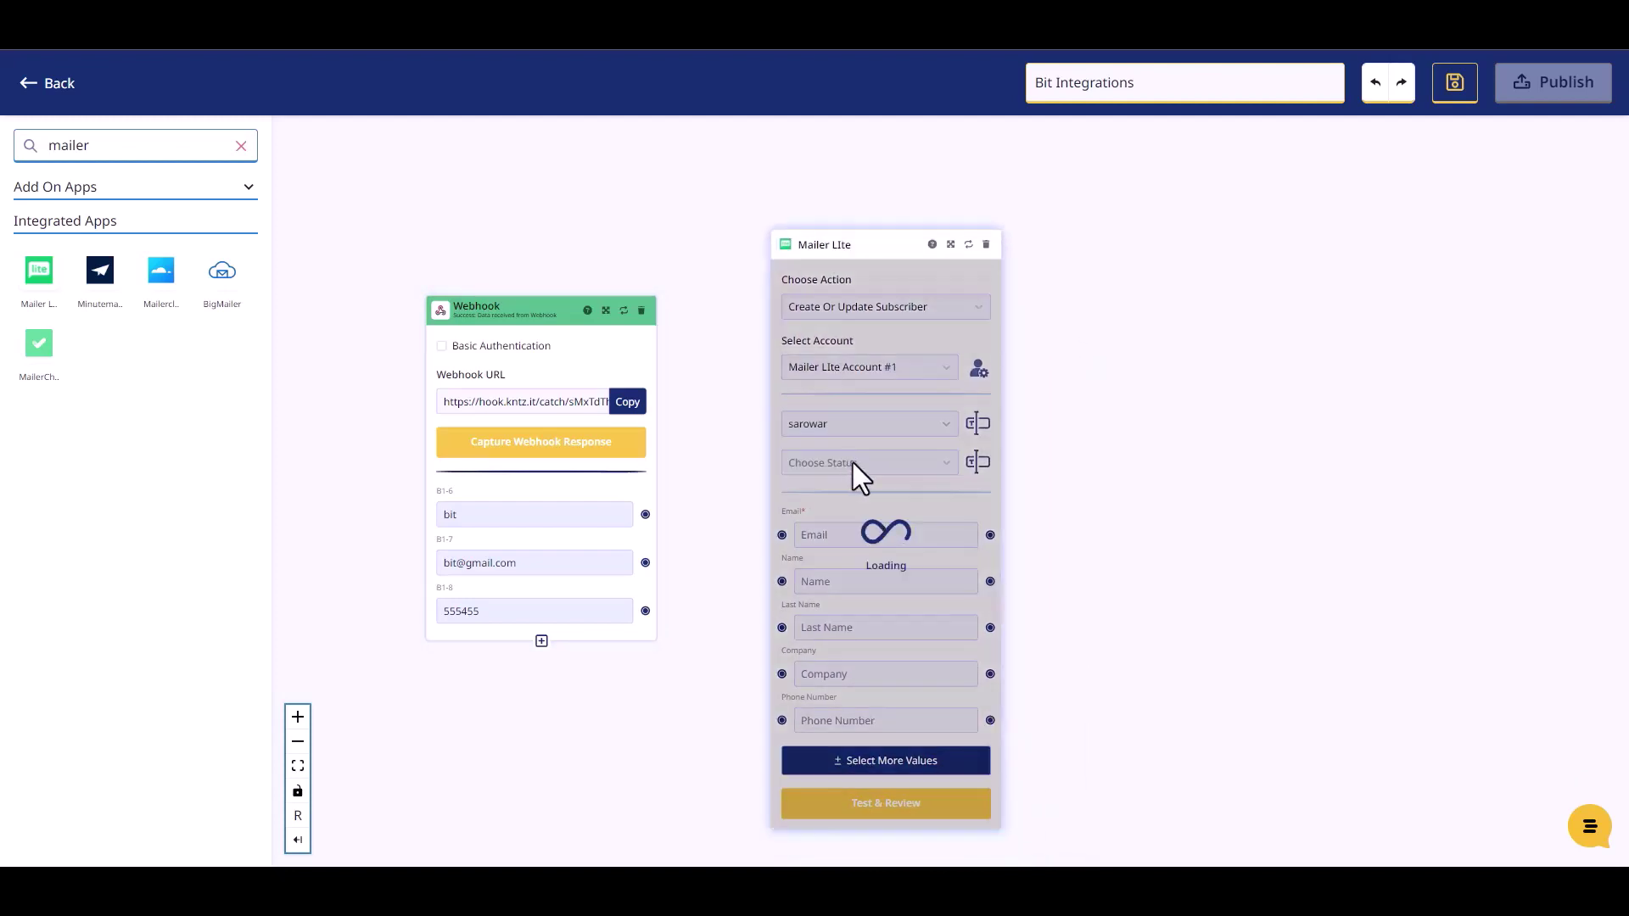
click(857, 462)
click(823, 509)
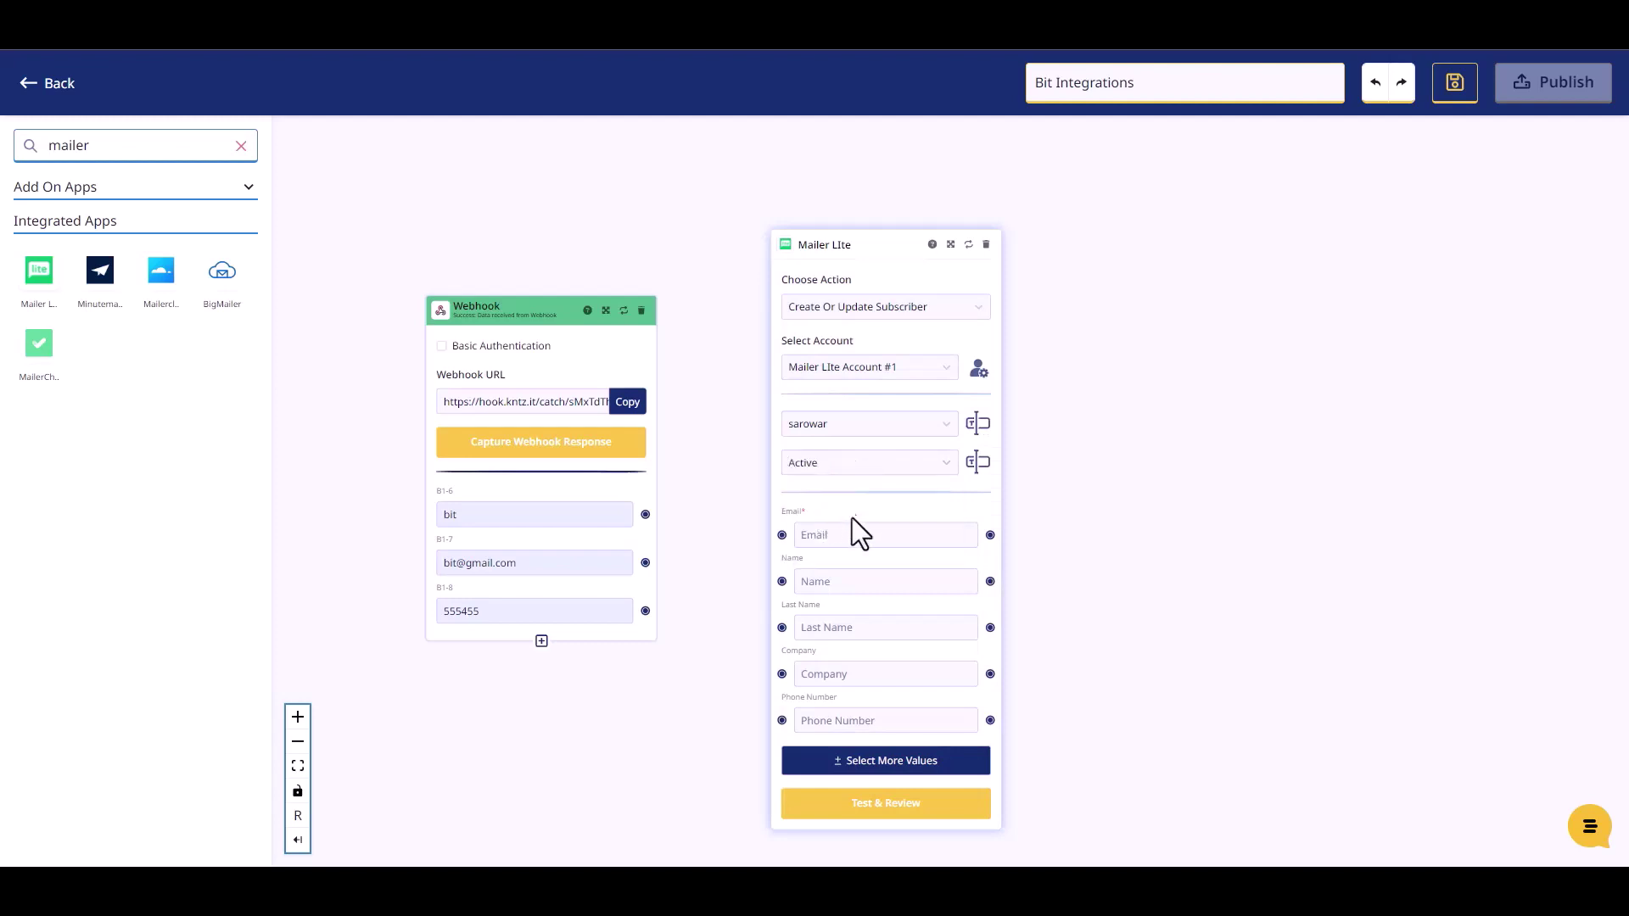
Map the webhook's e-mail and phone values to MailerLite's Email and Phone Number fields.
drag(832, 247, 825, 219)
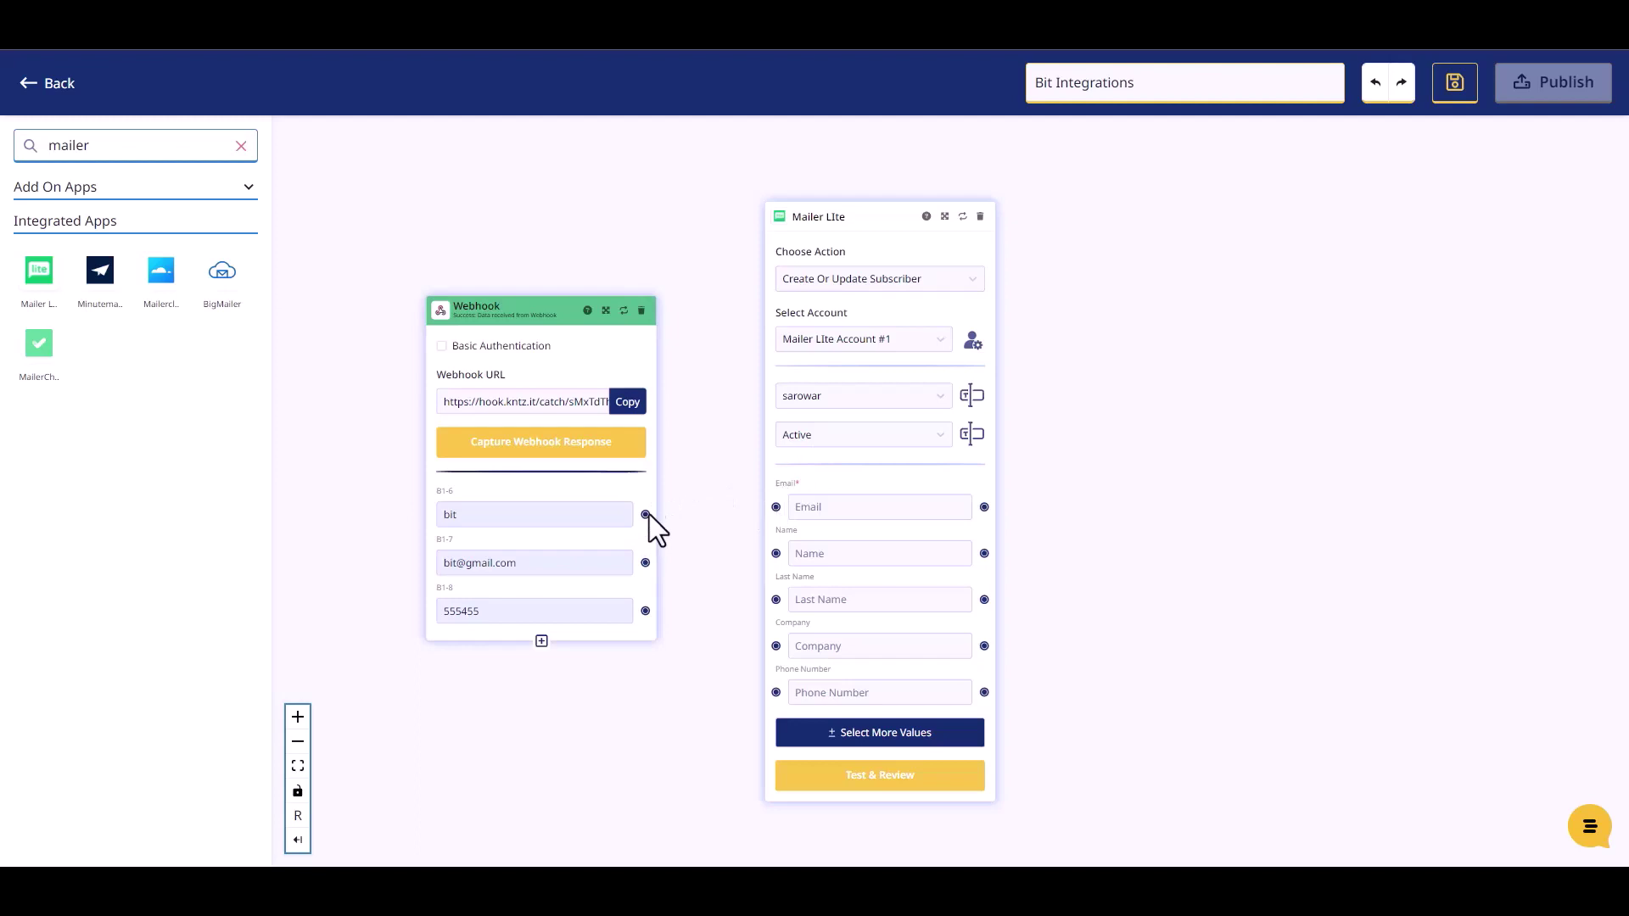
drag(655, 528, 772, 553)
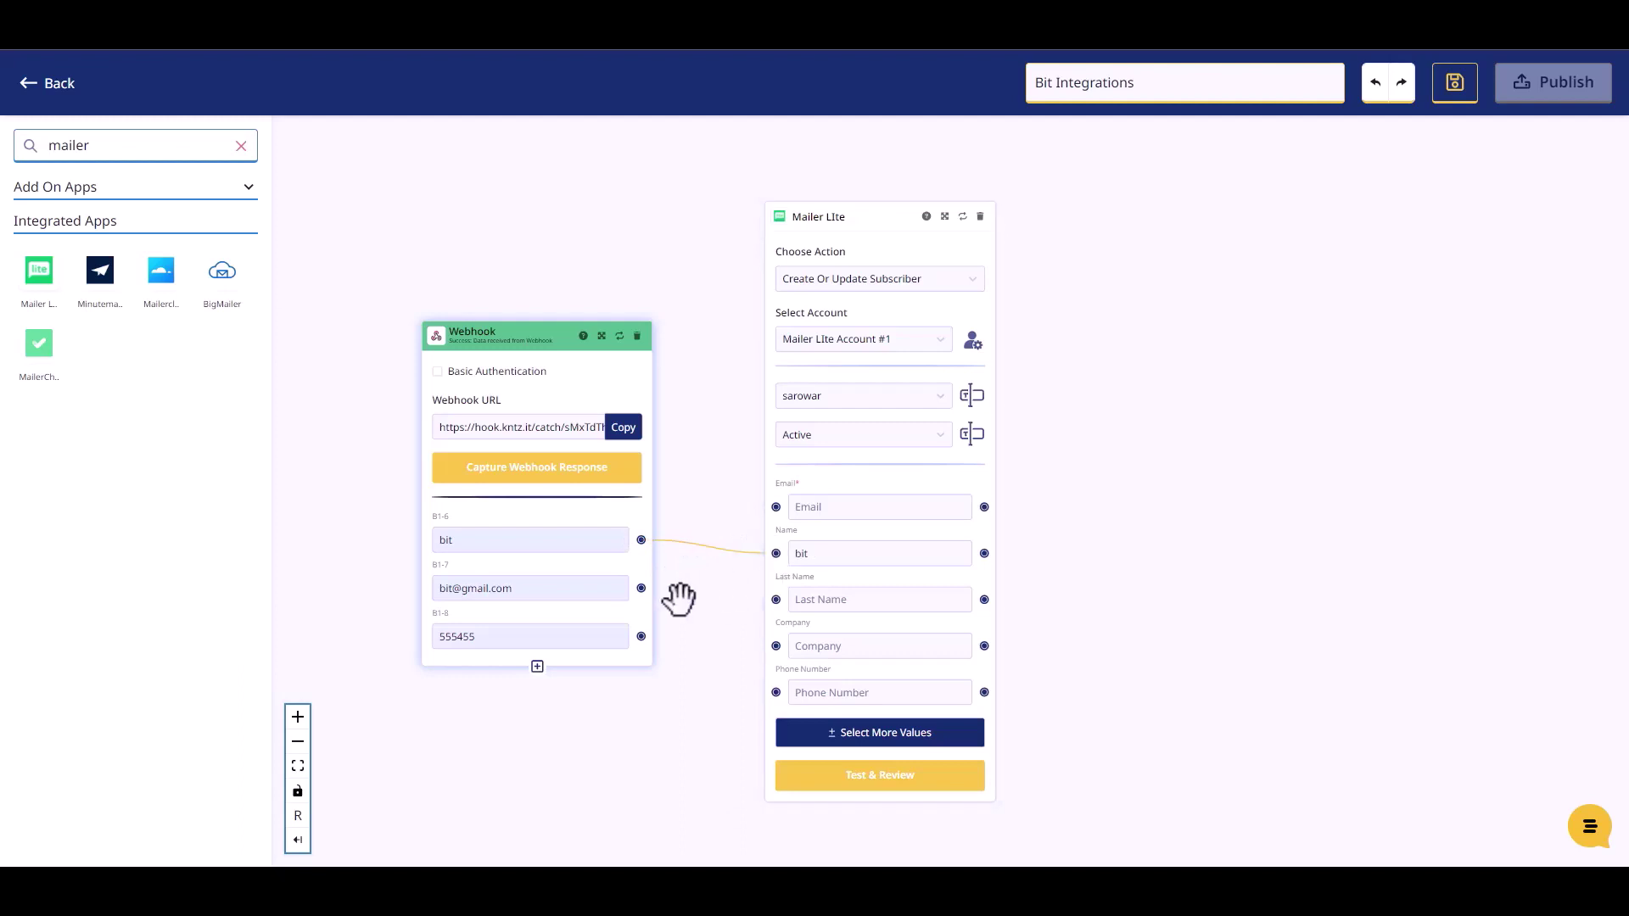
drag(641, 588, 771, 507)
drag(641, 636, 772, 691)
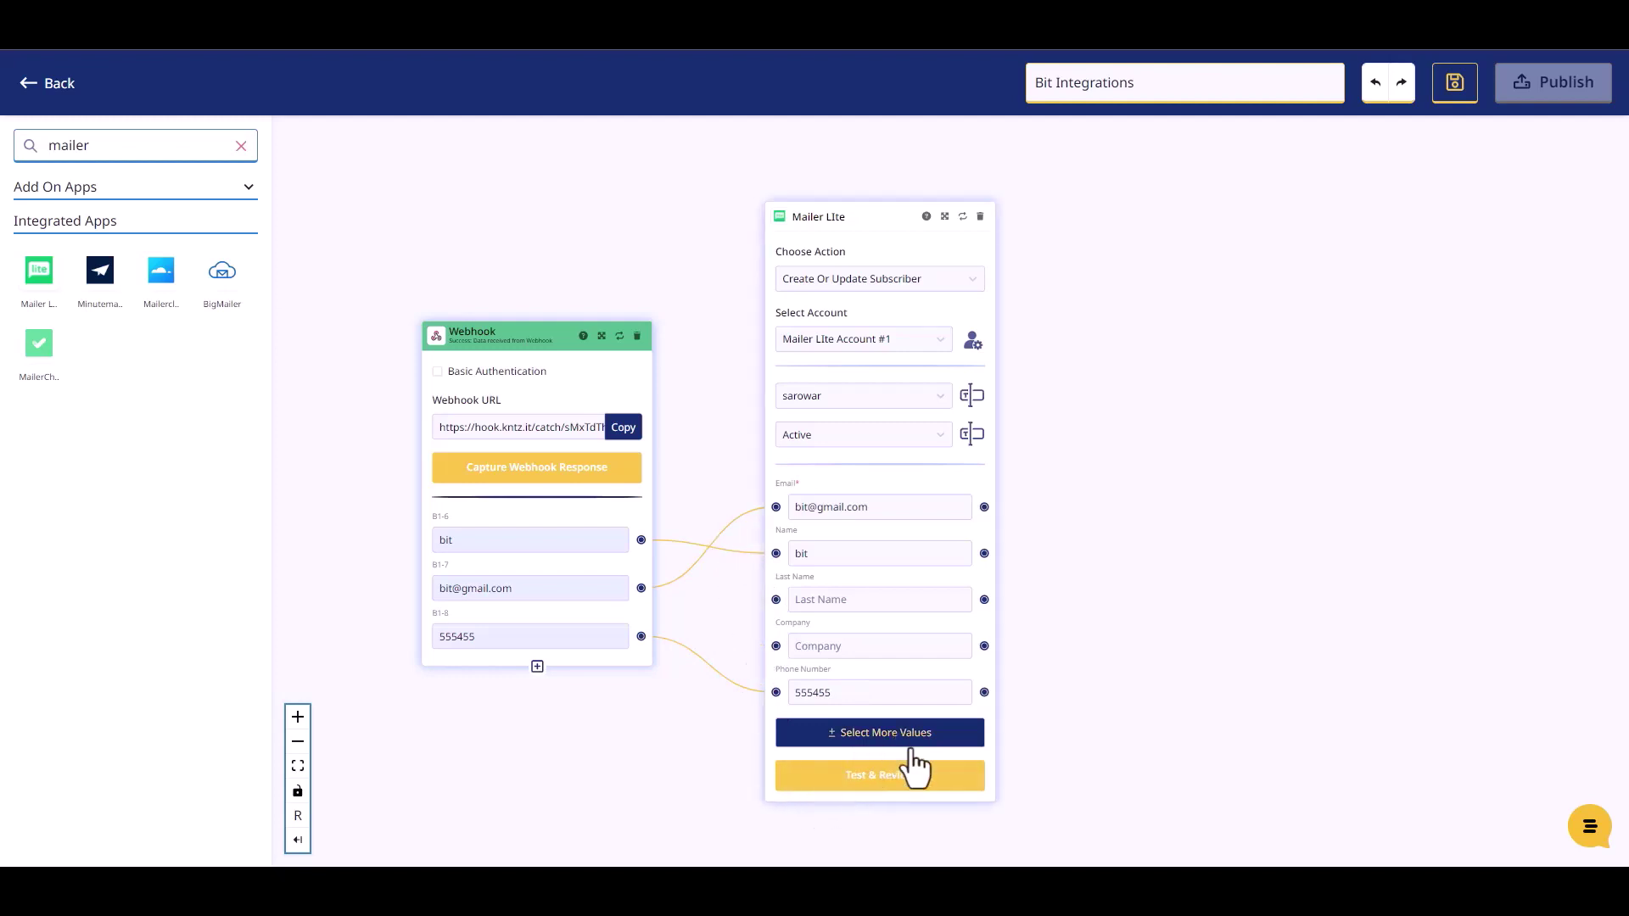
Test the Mailer Lite step with sample data and publish the Bit Integrations Konnectz.
click(882, 787)
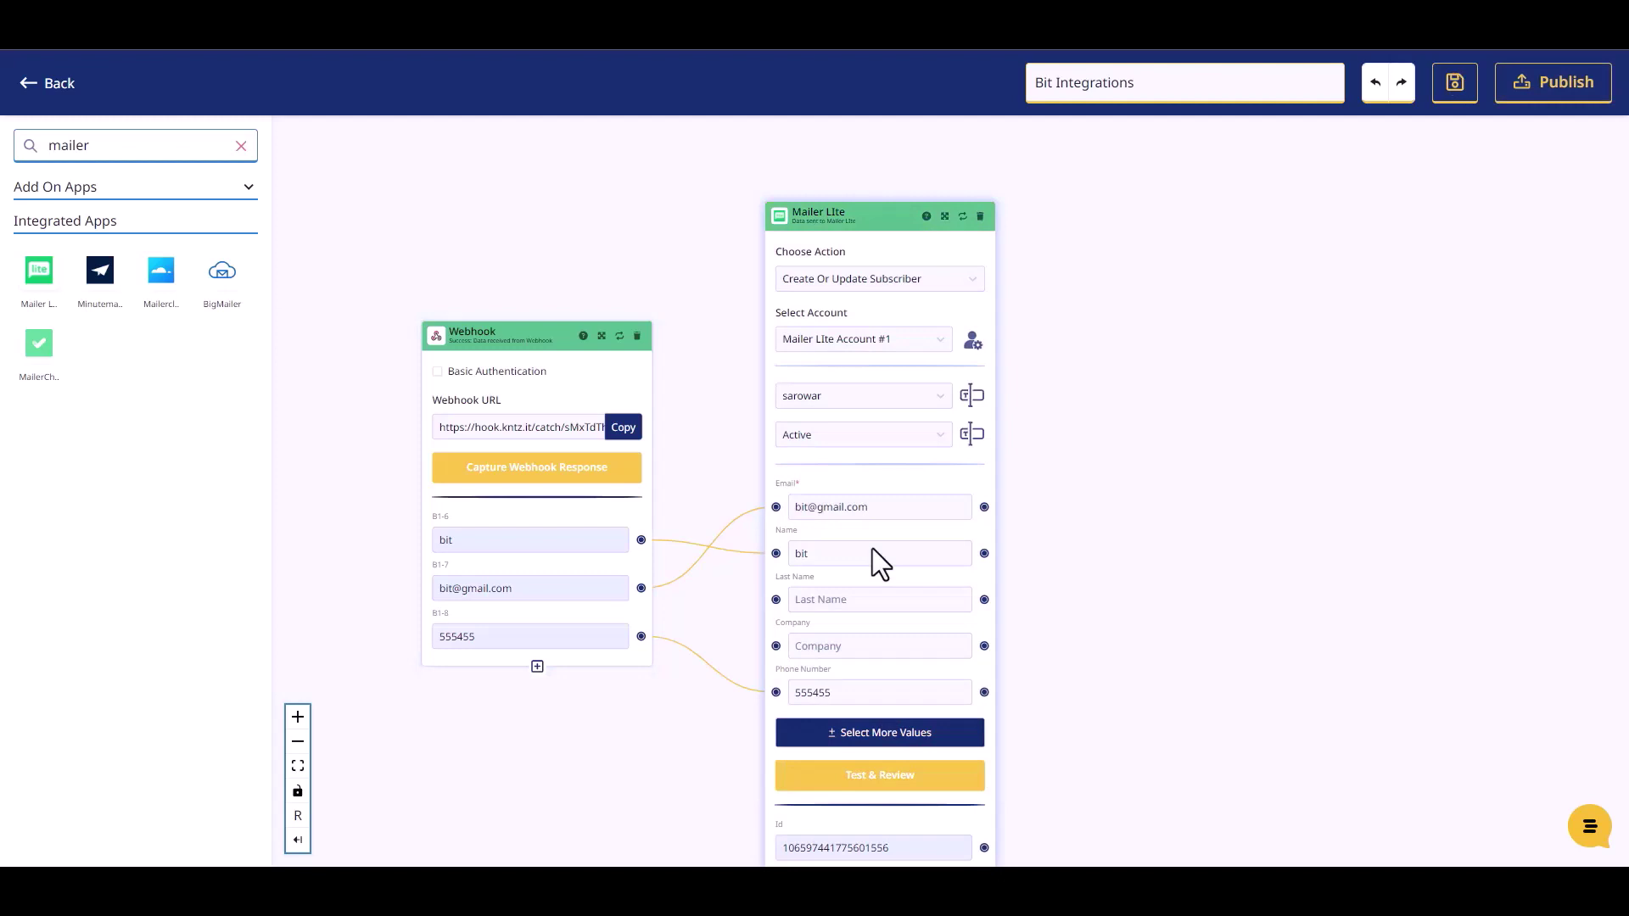
scroll(1060, 602, down, 2)
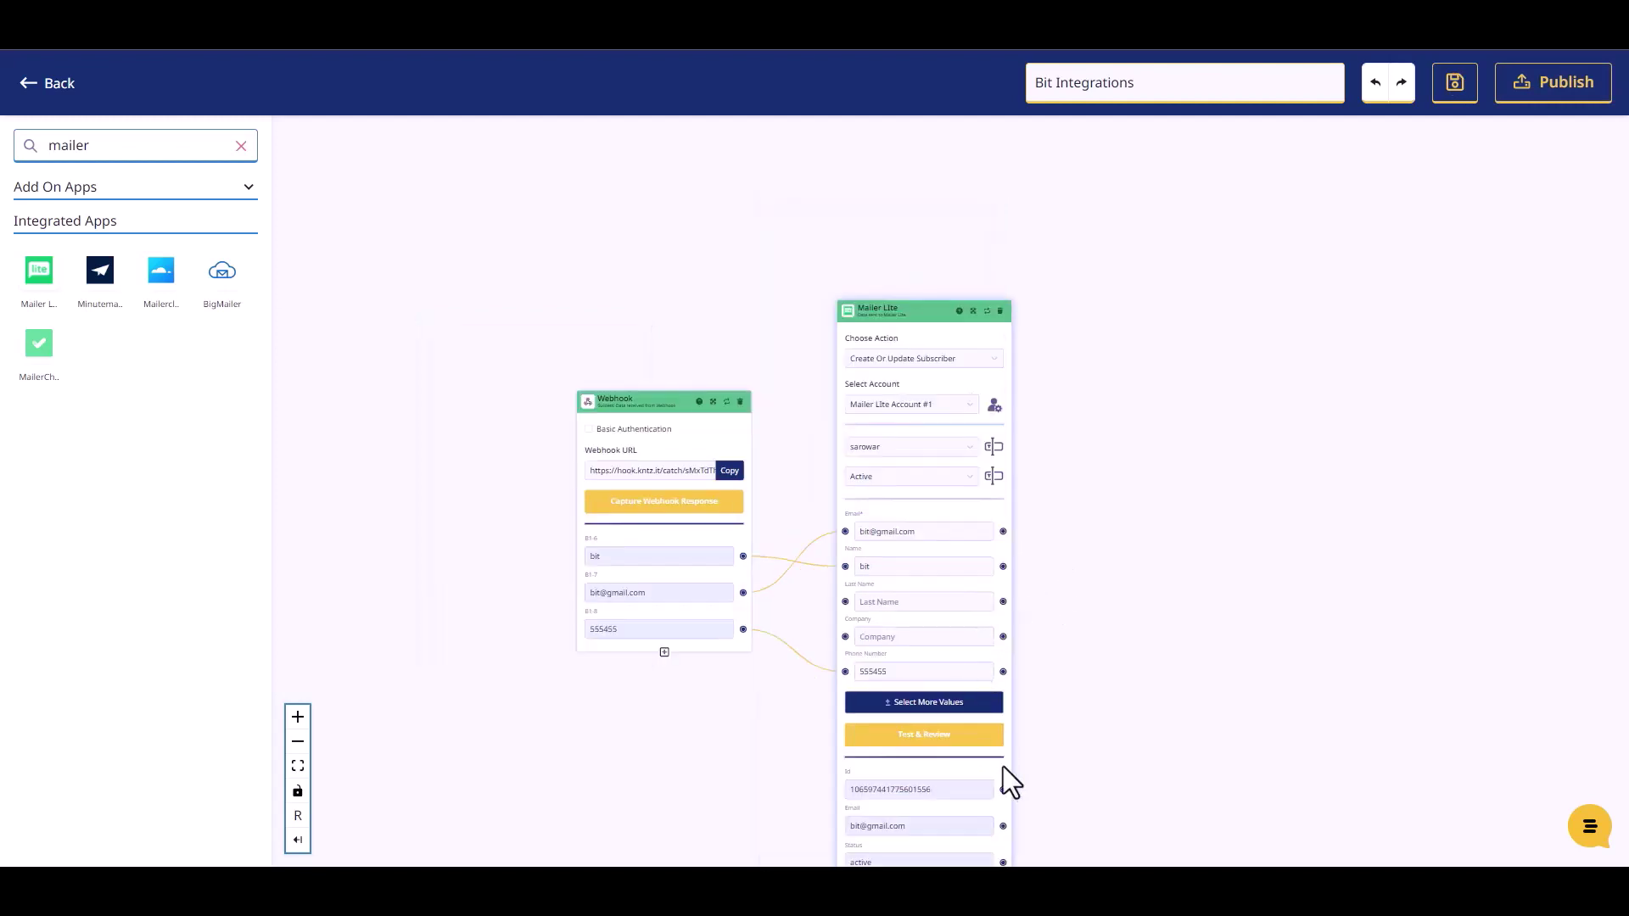
click(1523, 85)
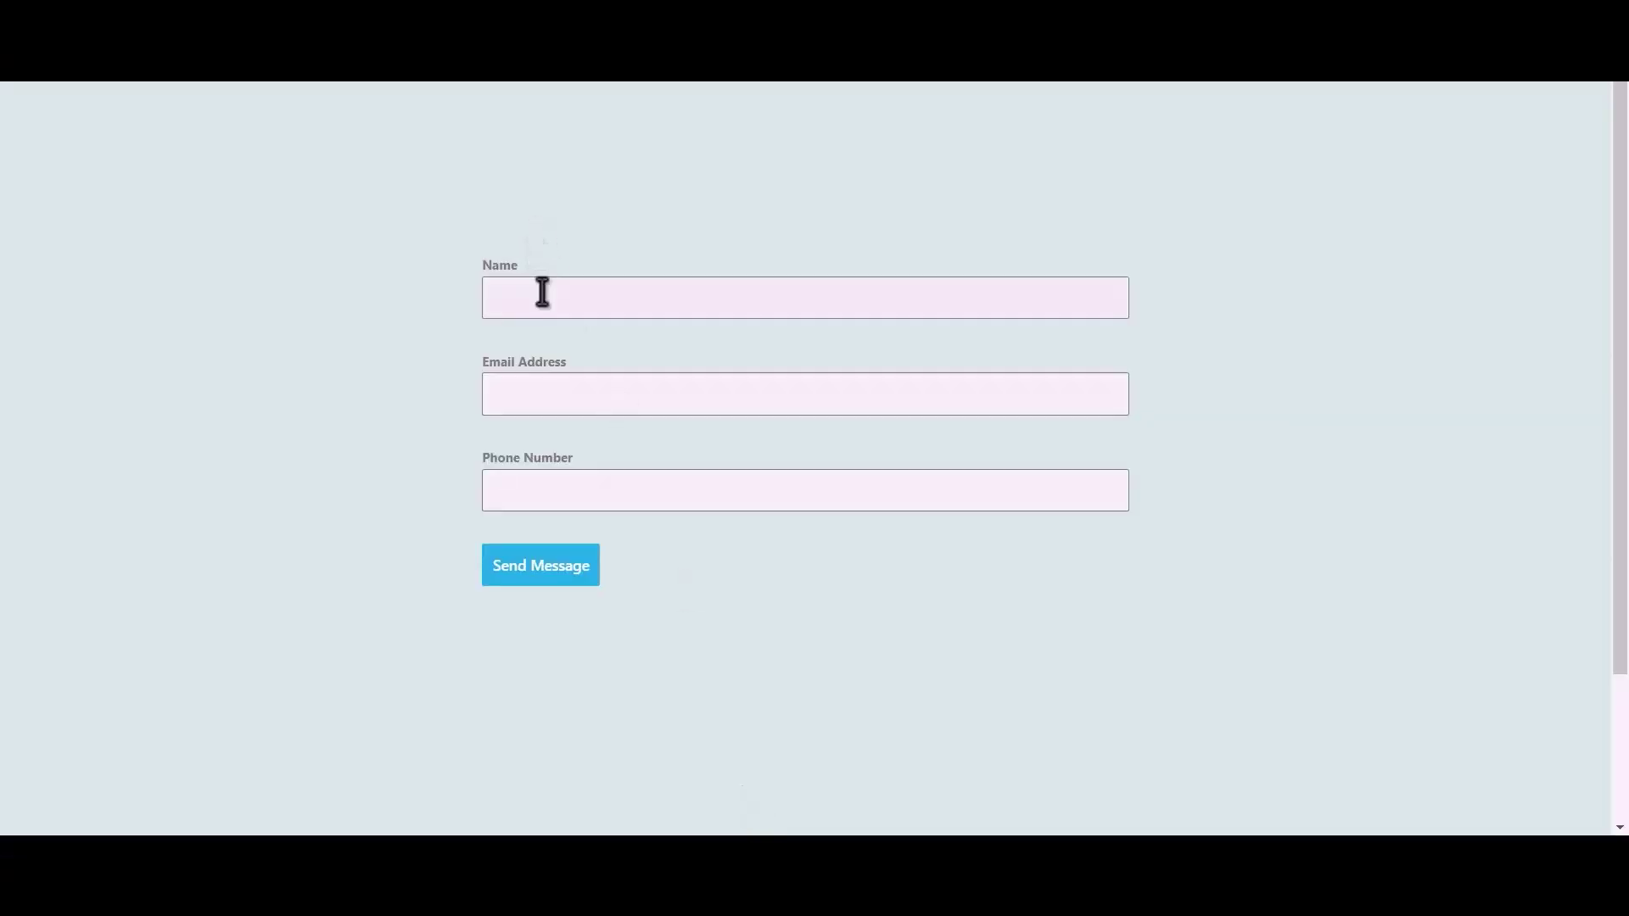
Send the contact form with name 'Bit Integration', the support e-mail address and a phone number.
text(Bit Integrations)
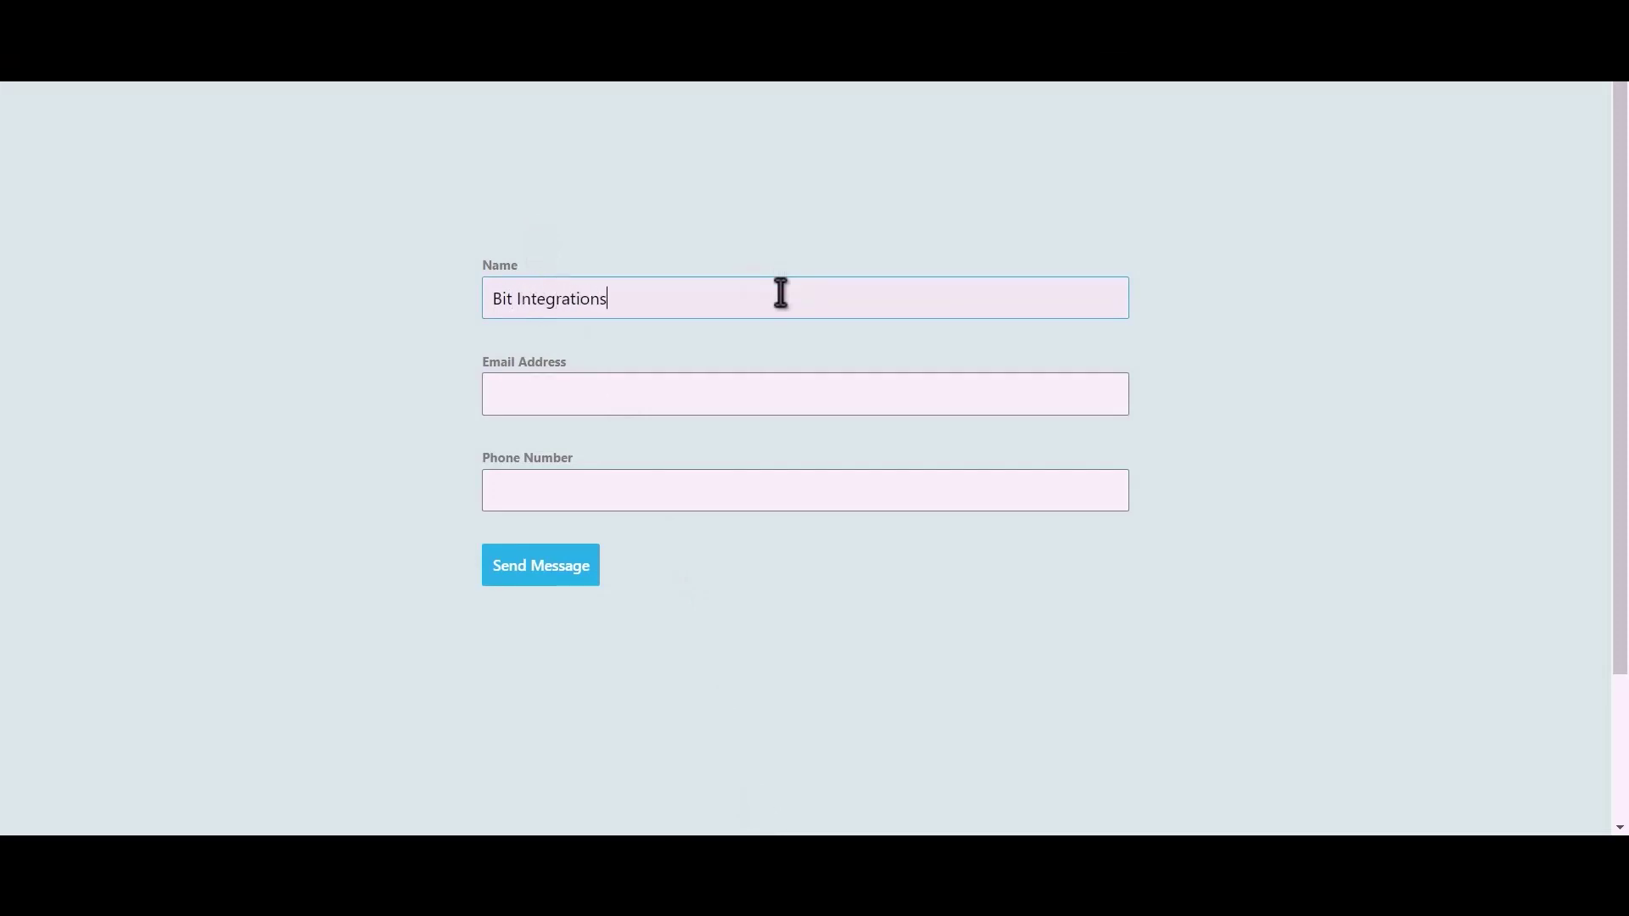
click(697, 398)
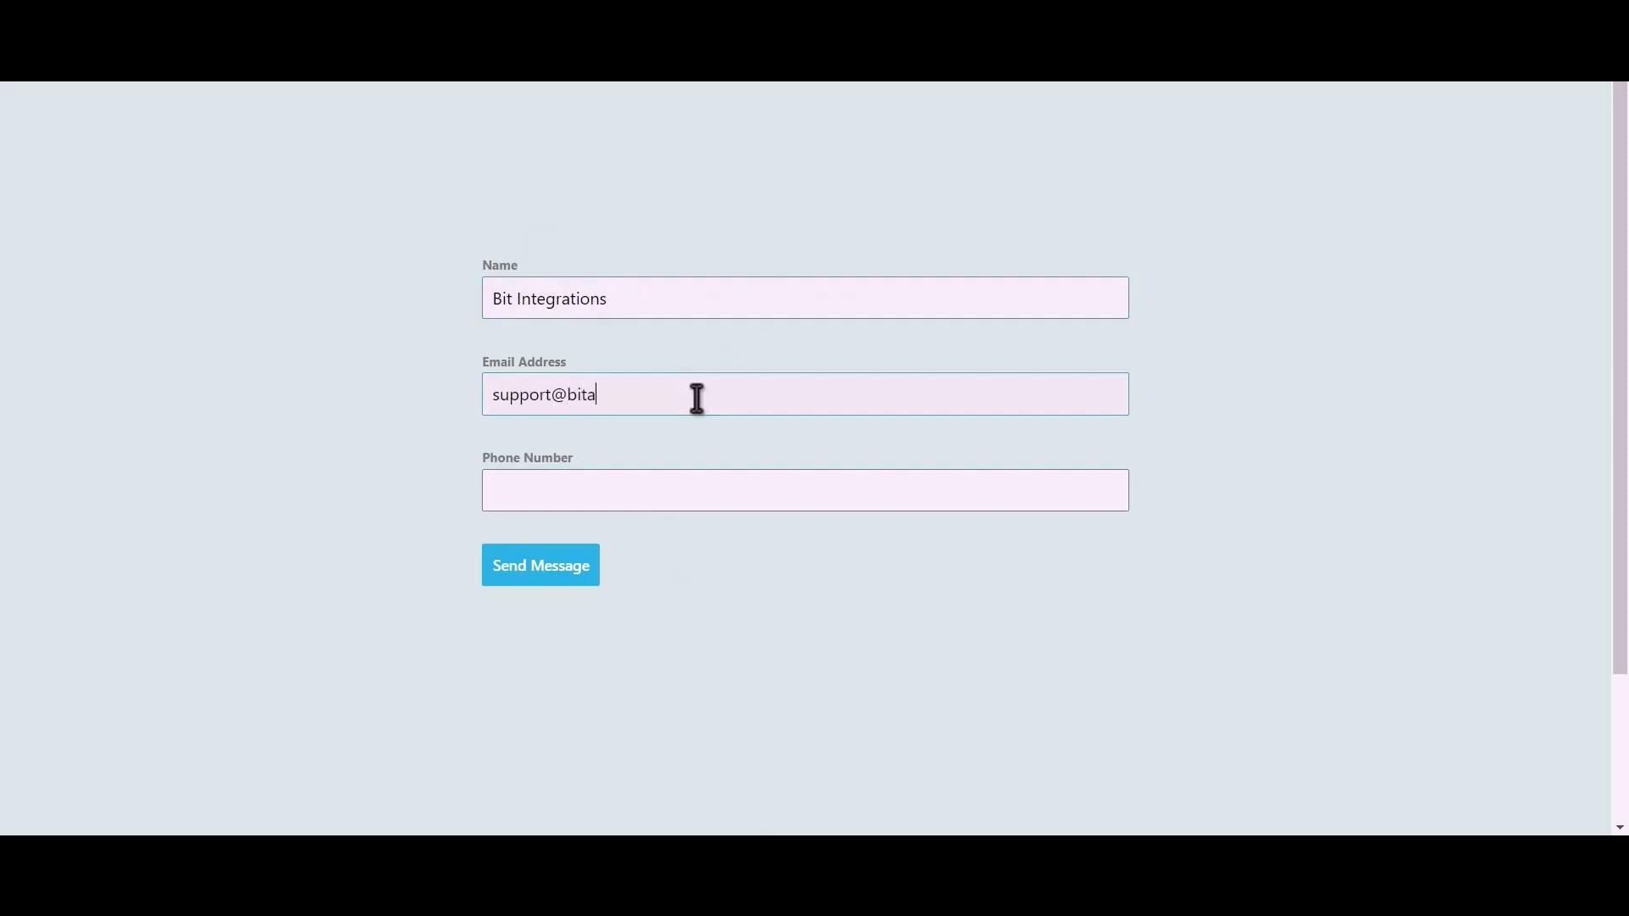
text(44455)
text(5666)
click(541, 567)
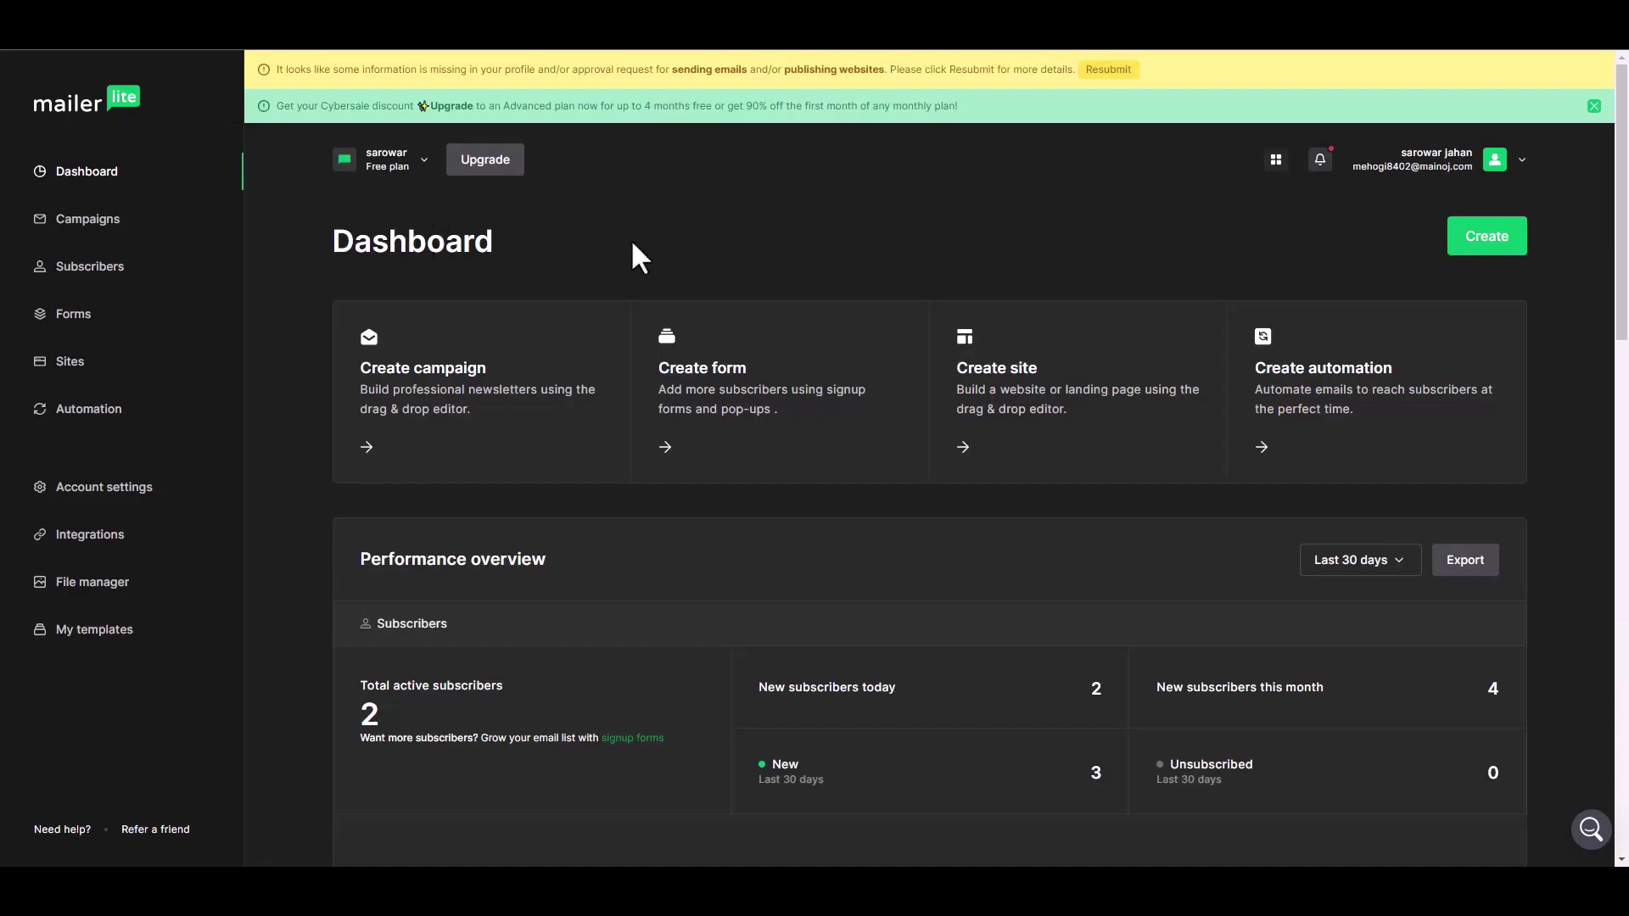
Check the new subscriber in MailerLite: Active, subscribed via api, in the group, named Bit Integrations, phone present.
click(100, 270)
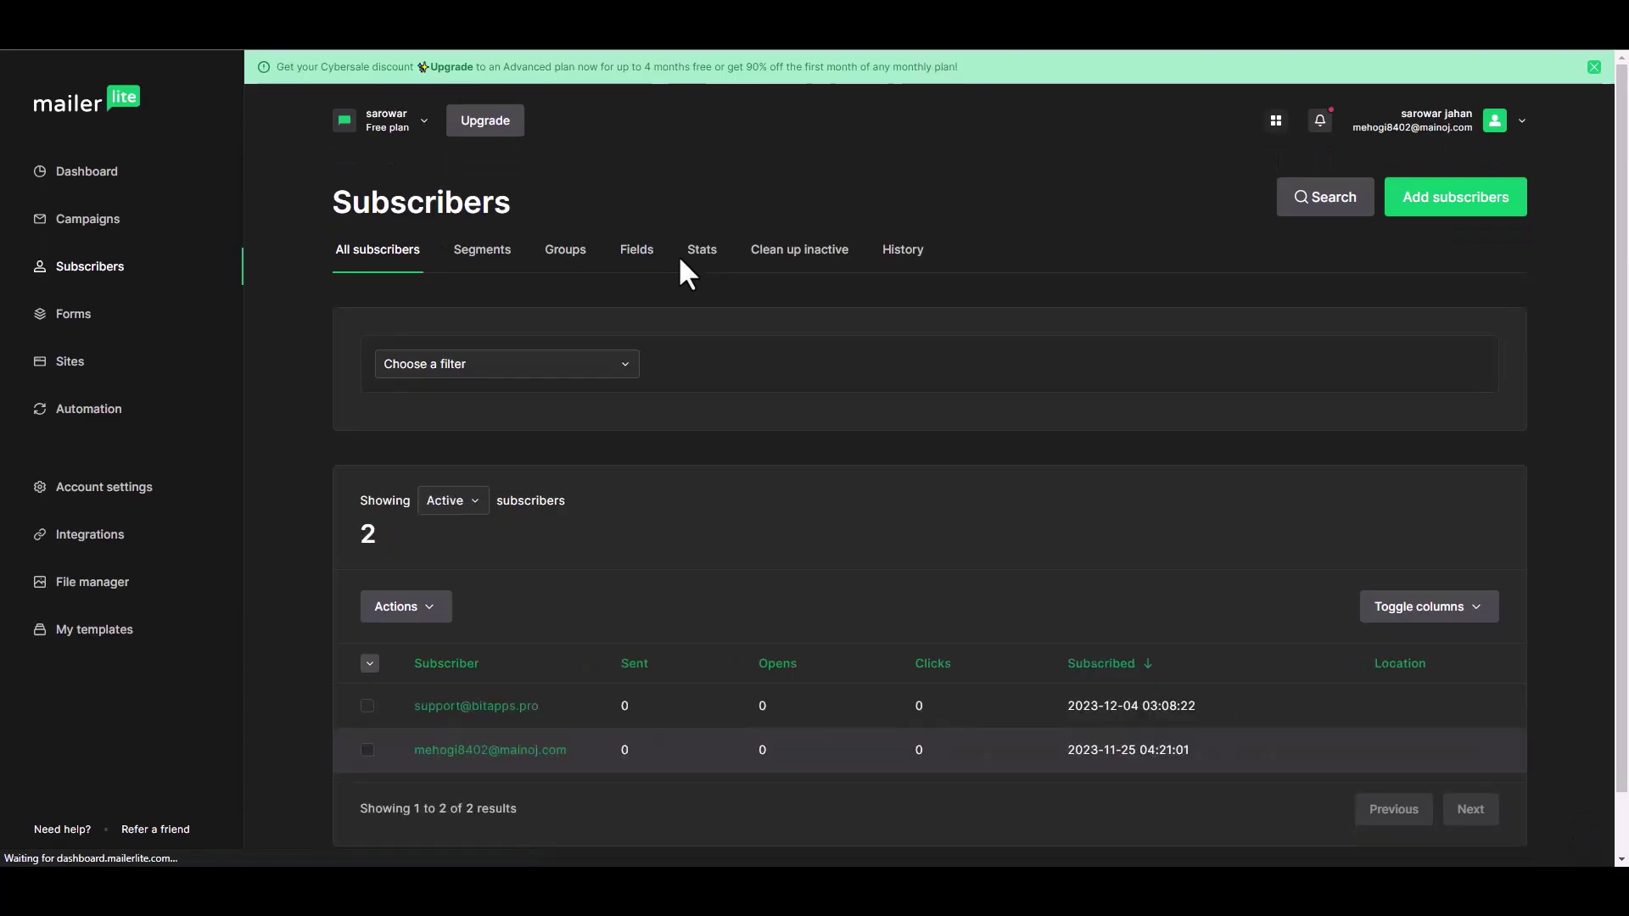
scroll(575, 670, down, 1)
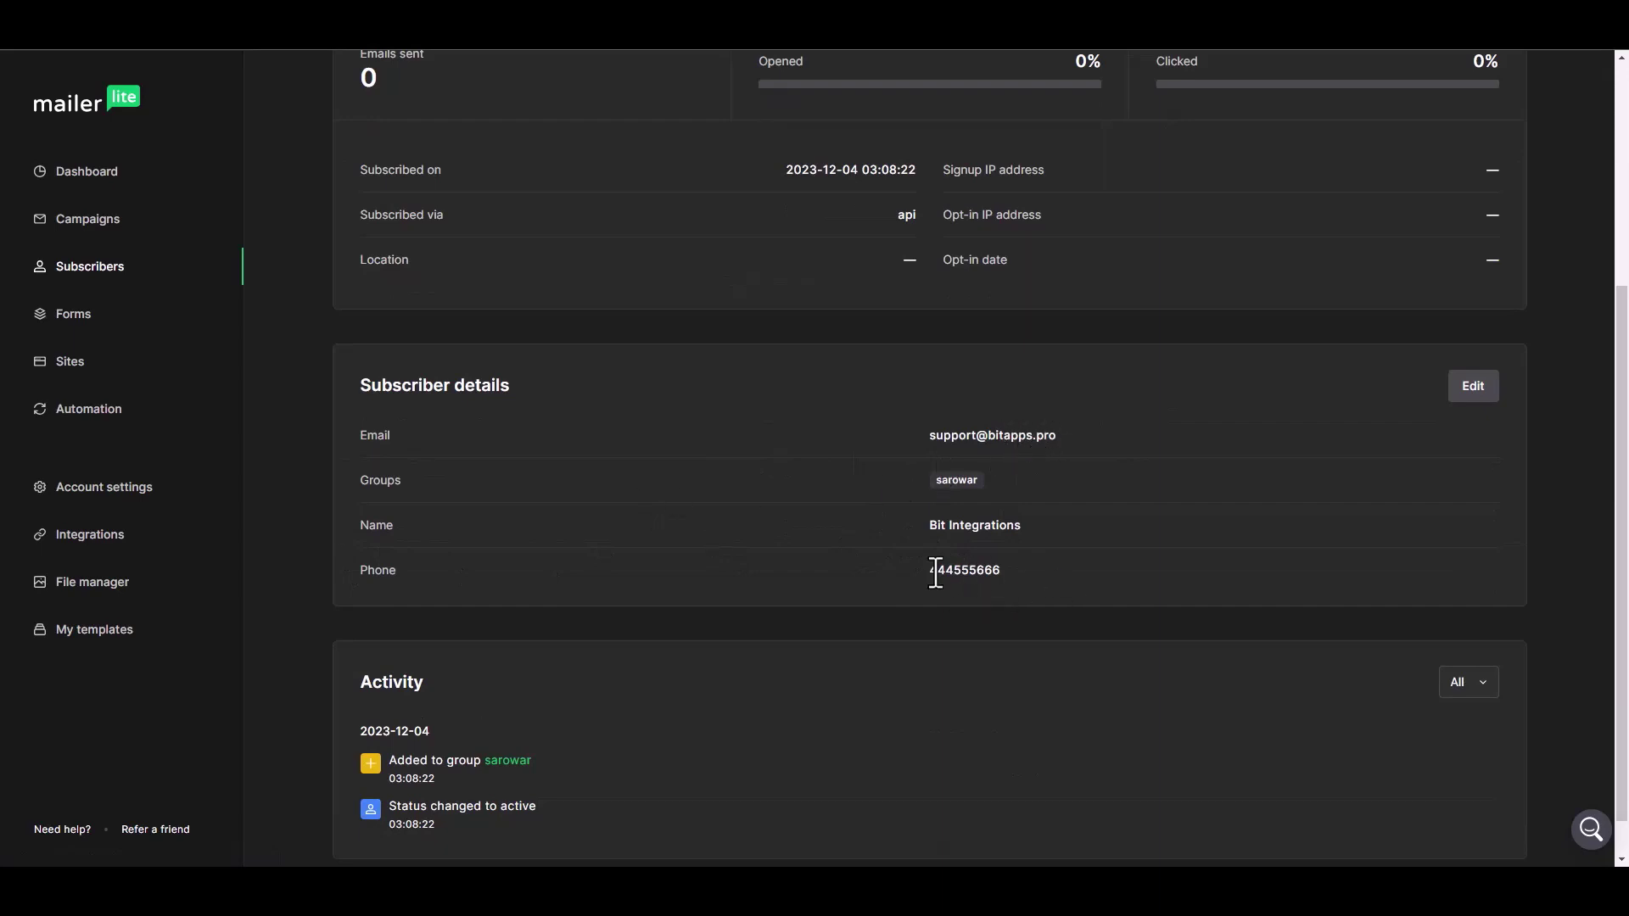
scroll(769, 551, up, 5)
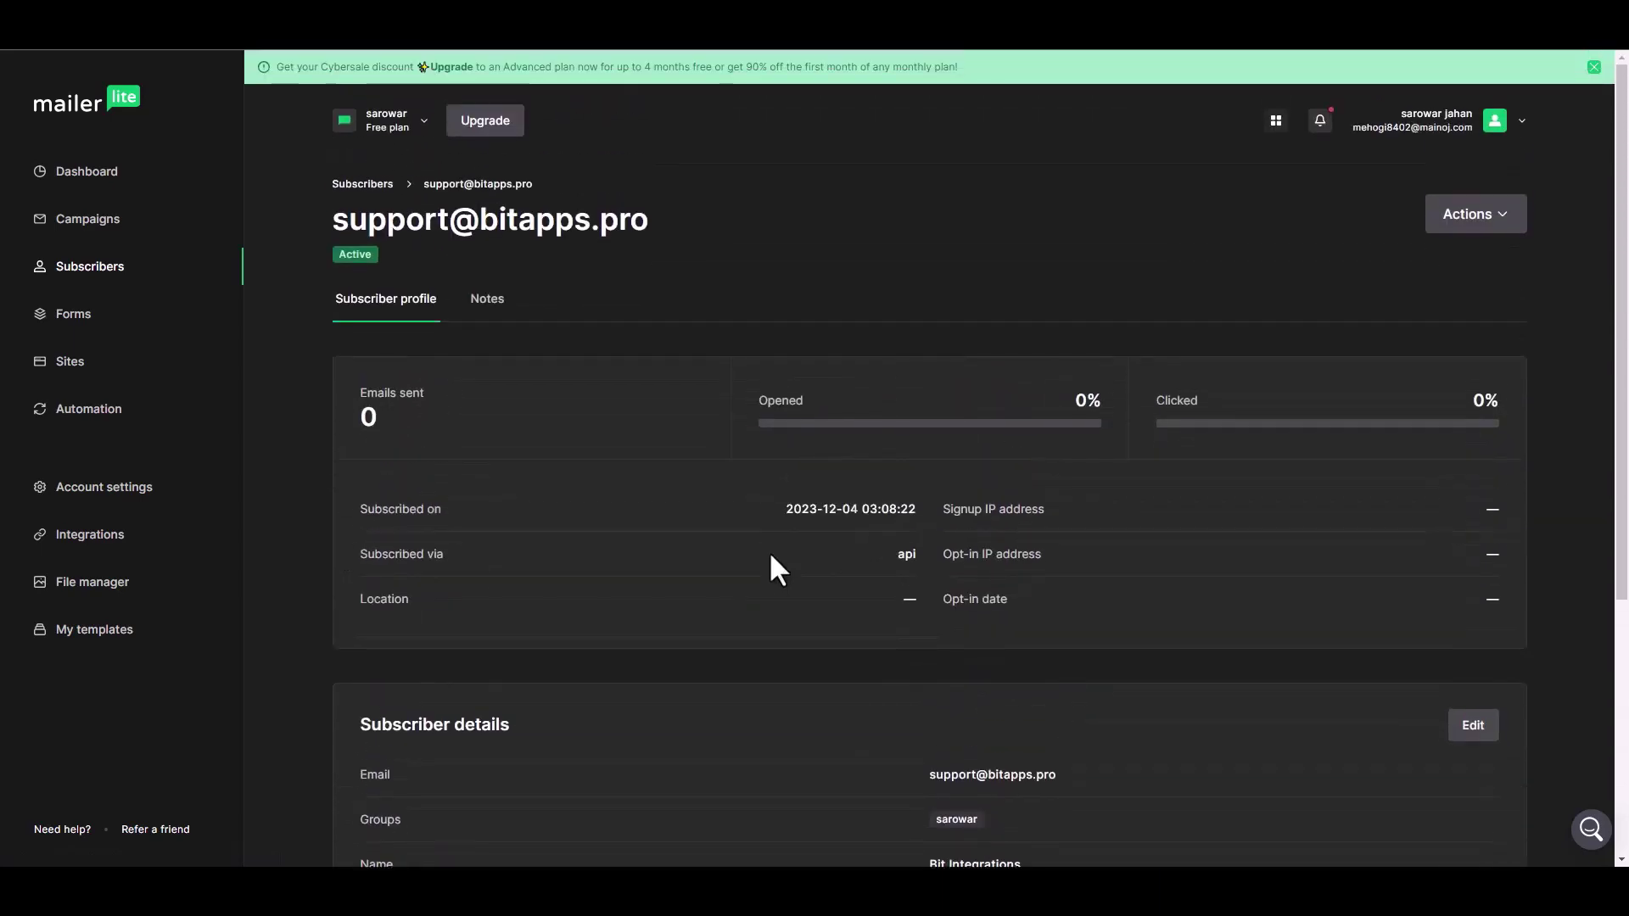